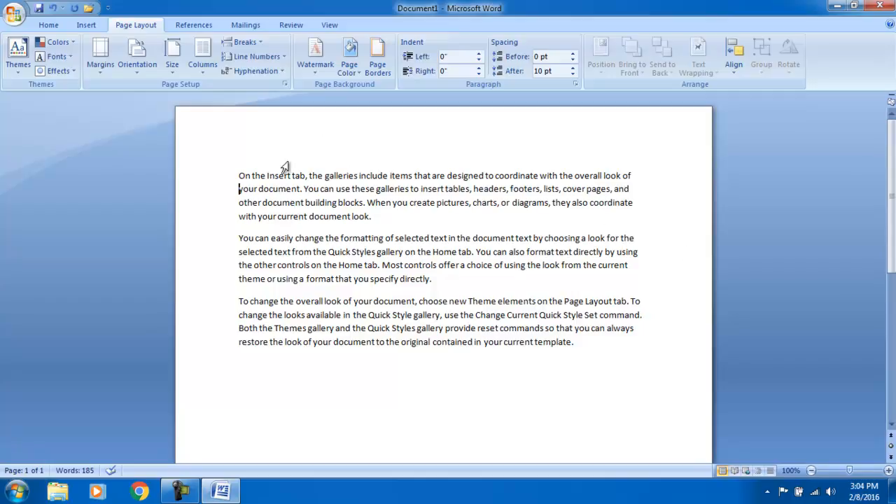
Apply the Narrow margin preset, with 0.5" on all sides, to the document.
left_click(100, 62)
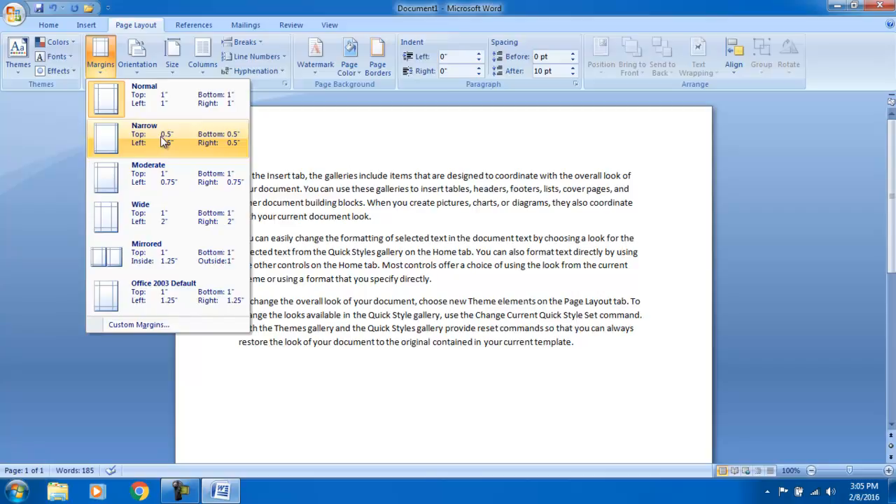
left_click(223, 146)
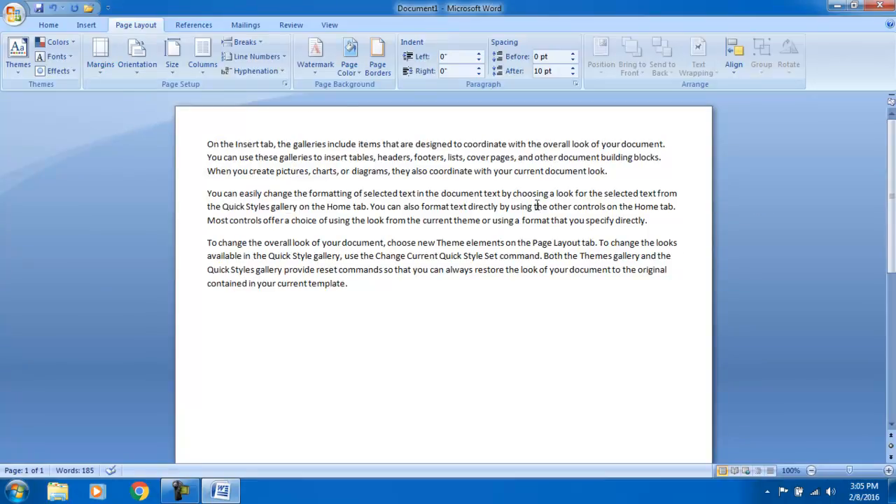
left_click_drag(883, 175, 883, 286)
left_click_drag(891, 228, 891, 182)
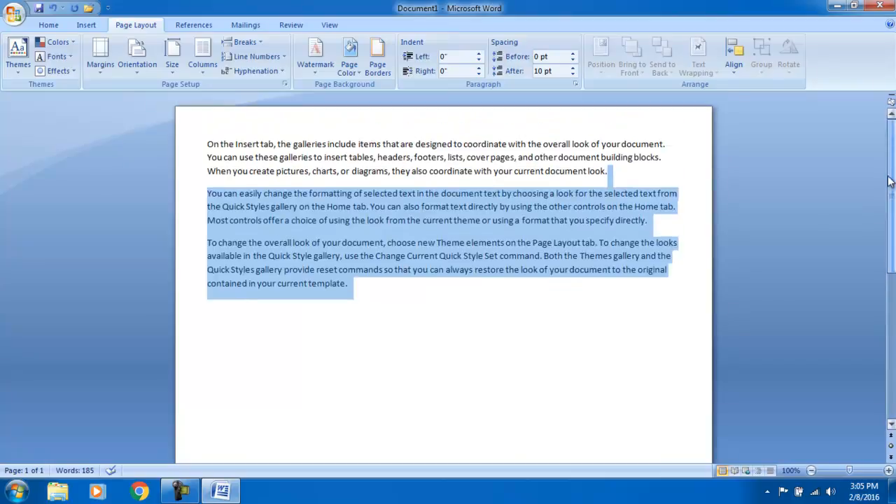
Copy all of the document's paragraphs and paste three more copies below the existing text.
scroll(472, 257, "down", 2)
left_click(334, 200)
left_click_drag(333, 199, 185, 101)
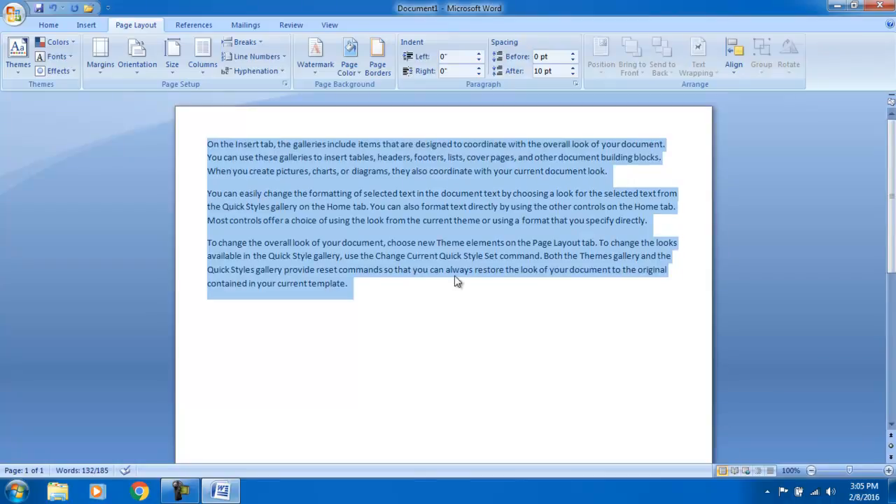
key("ctrl+c")
left_click(362, 290)
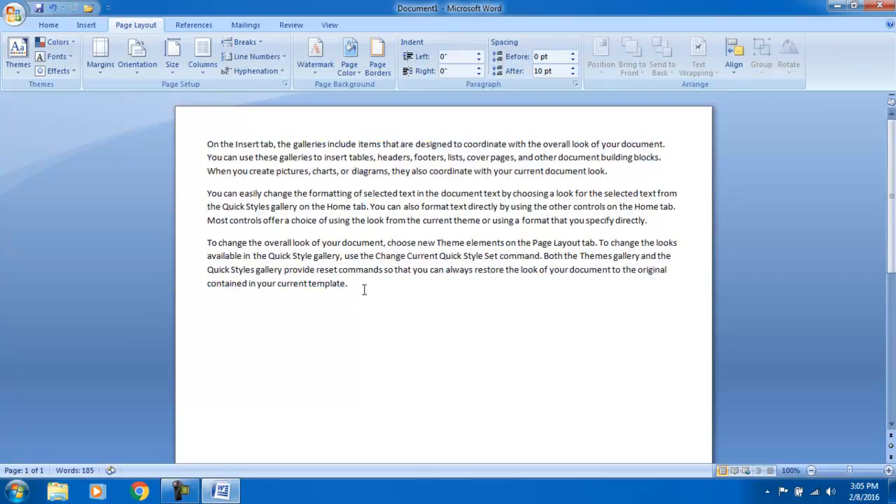
key("Return")
key("ctrl+v")
key("Return")
key("ctrl+v")
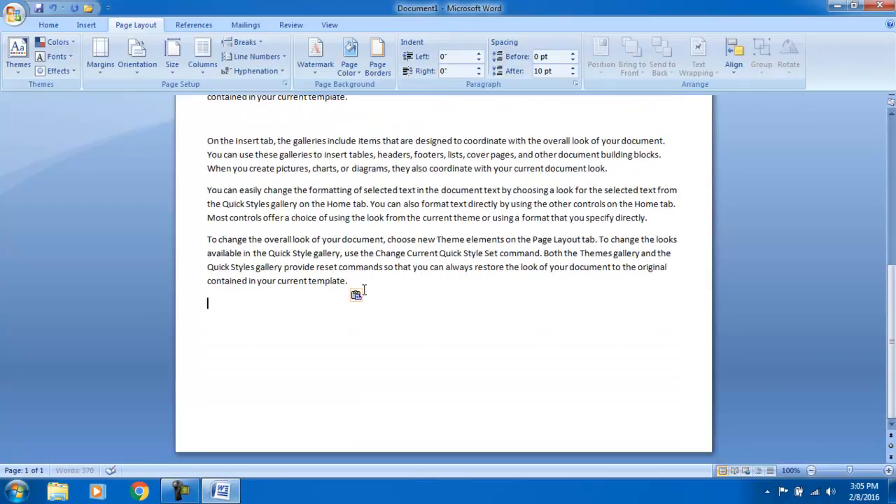
key("ctrl+v")
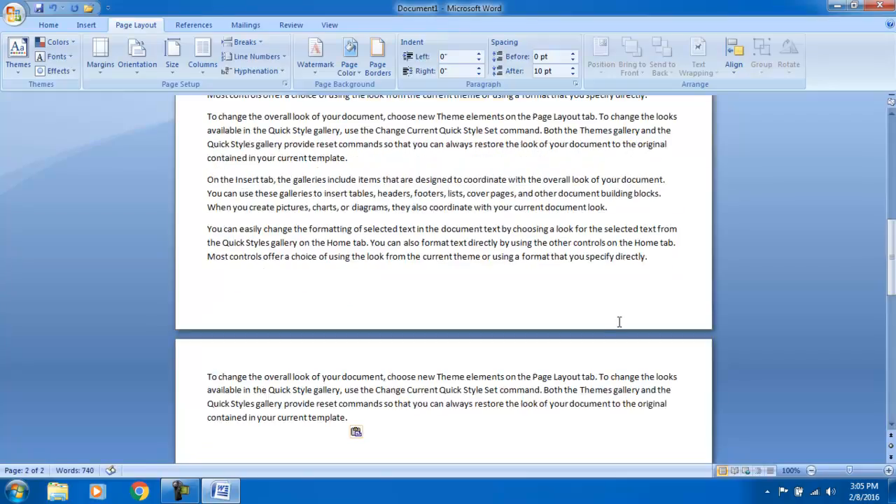
left_click_drag(892, 259, 754, 154)
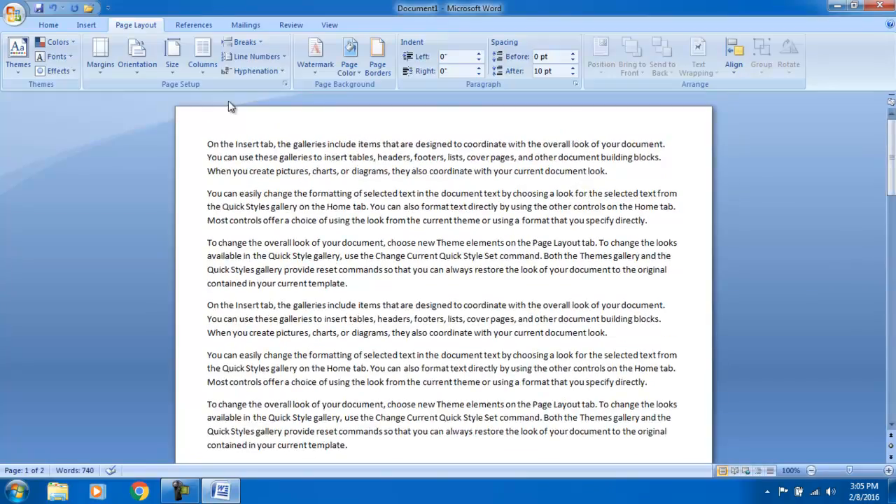
Apply the Wide margin preset, with 1" top and bottom and 2" left and right margins.
left_click(101, 62)
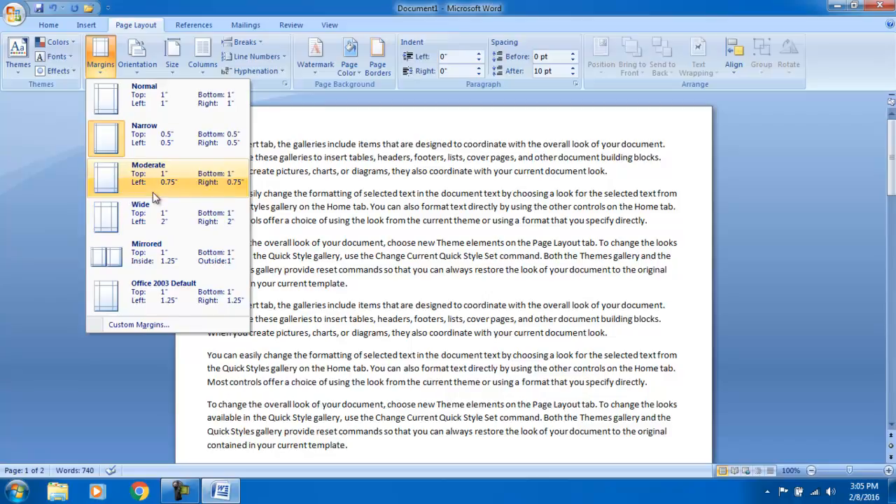
left_click(147, 216)
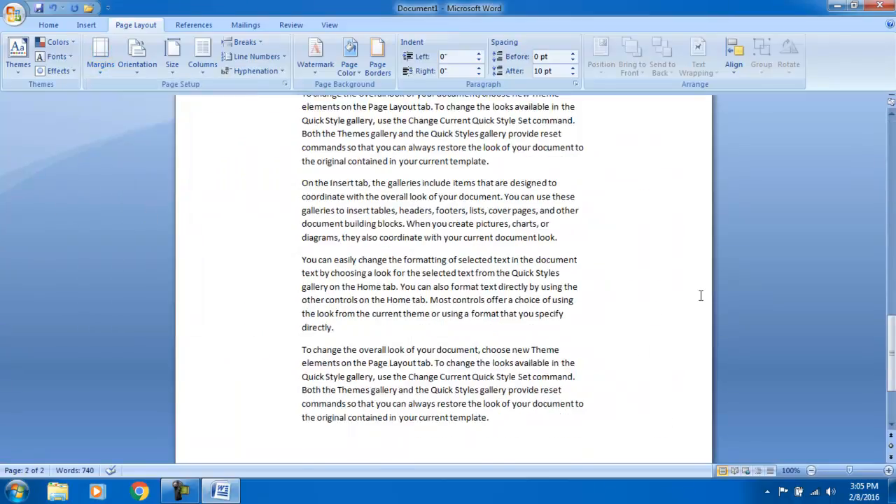
left_click_drag(890, 336, 890, 165)
Set custom top and bottom page margins of 2" for the whole document, keeping 2" left and right.
left_click(102, 70)
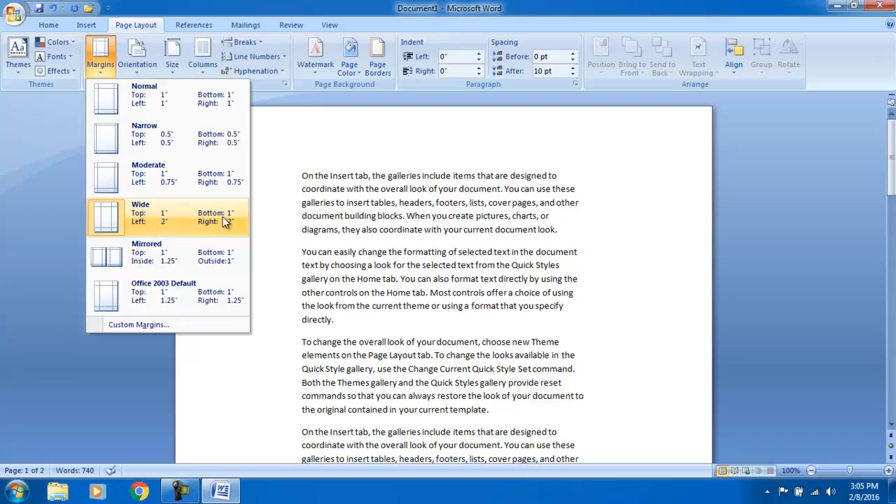
left_click(180, 325)
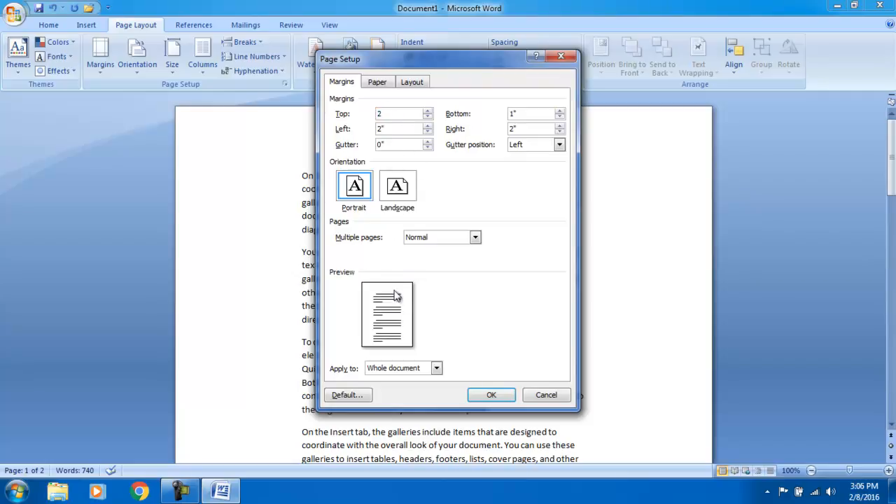
left_click(512, 113)
type("2")
double_click(515, 129)
left_click(500, 394)
left_click_drag(890, 338, 890, 329)
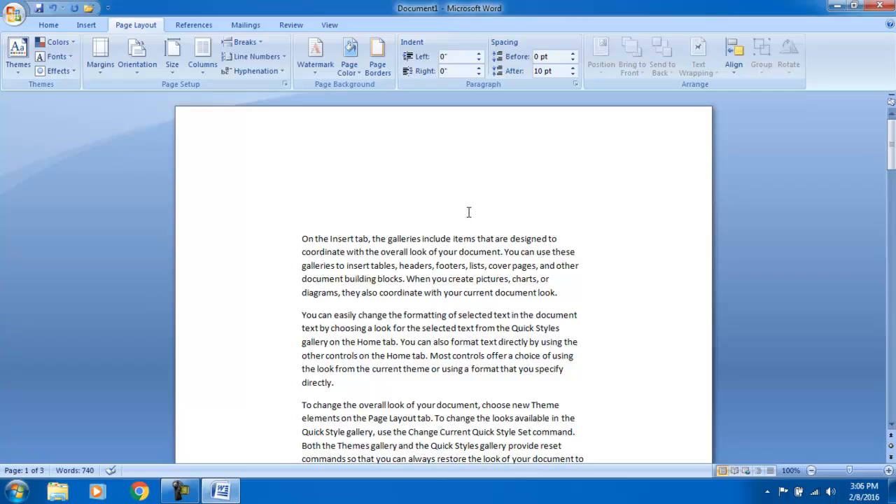
Change the document's page orientation to Landscape.
left_click(137, 67)
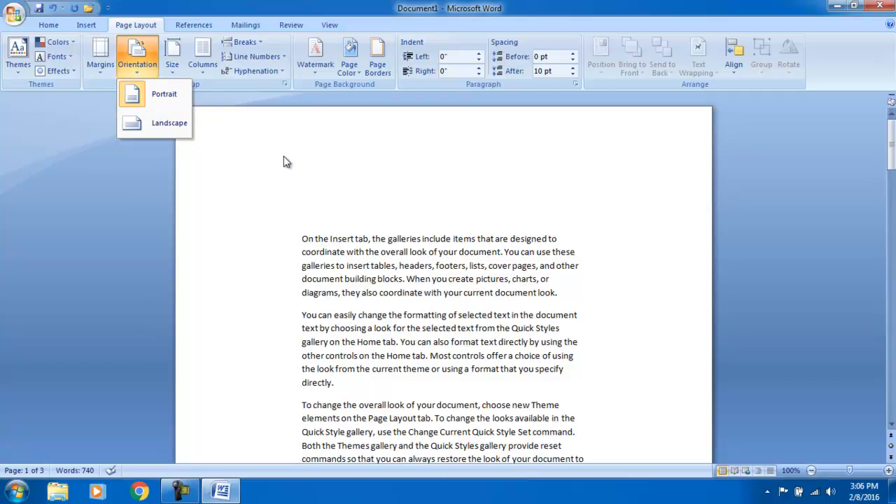
mouse_move(893, 146)
left_mouse_down()
mouse_move(893, 258)
mouse_move(893, 147)
left_mouse_up()
left_click(138, 72)
left_click(180, 130)
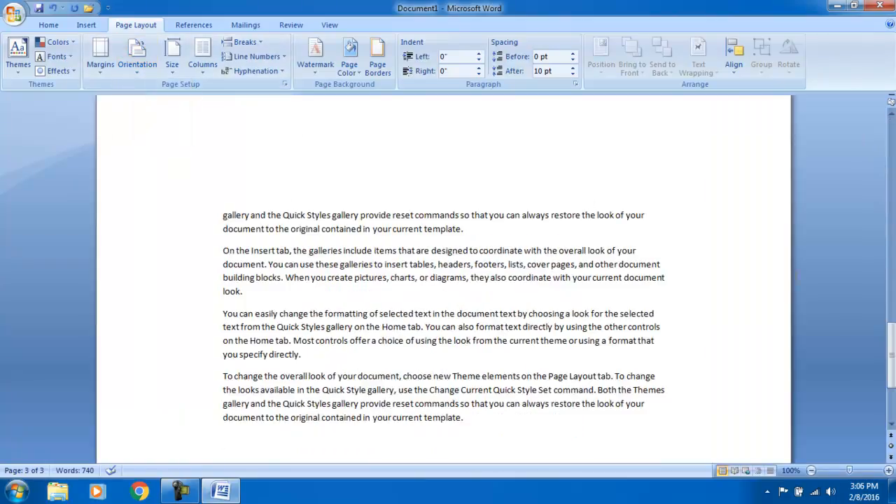
Switch the page orientation to Portrait and back to Landscape to compare the two layouts.
left_click(100, 57)
left_click(148, 63)
left_click(148, 98)
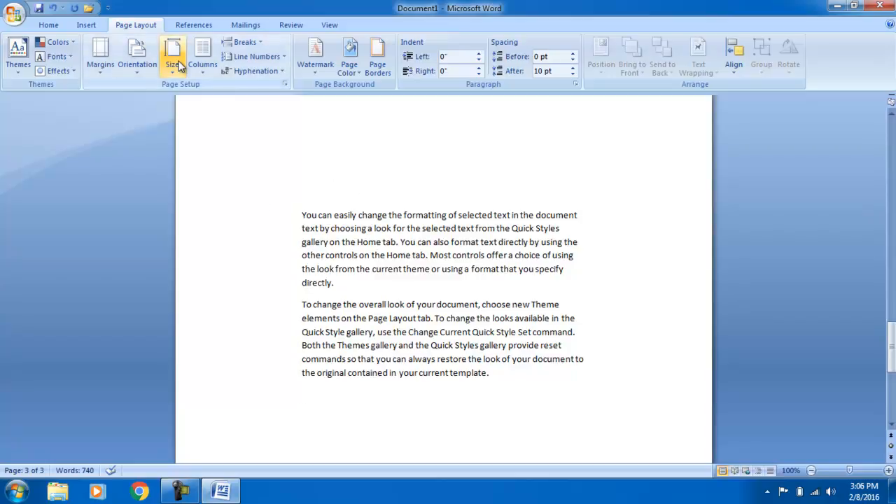
left_click(133, 59)
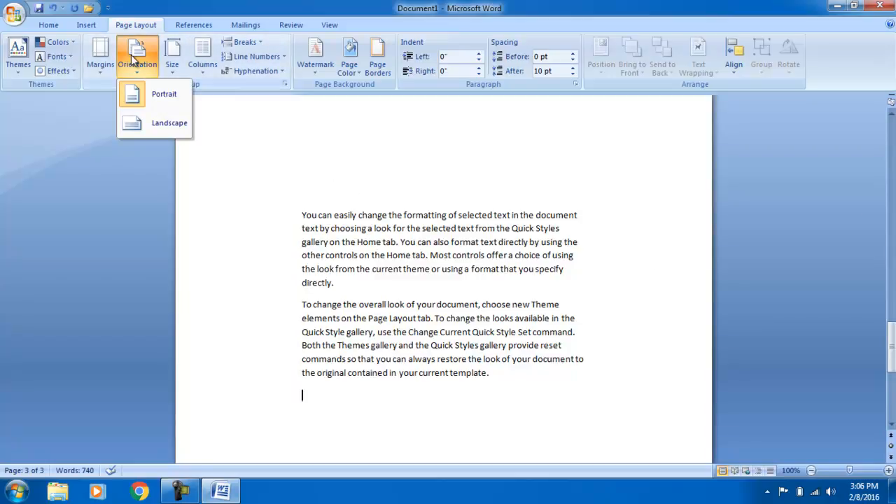
left_click(155, 125)
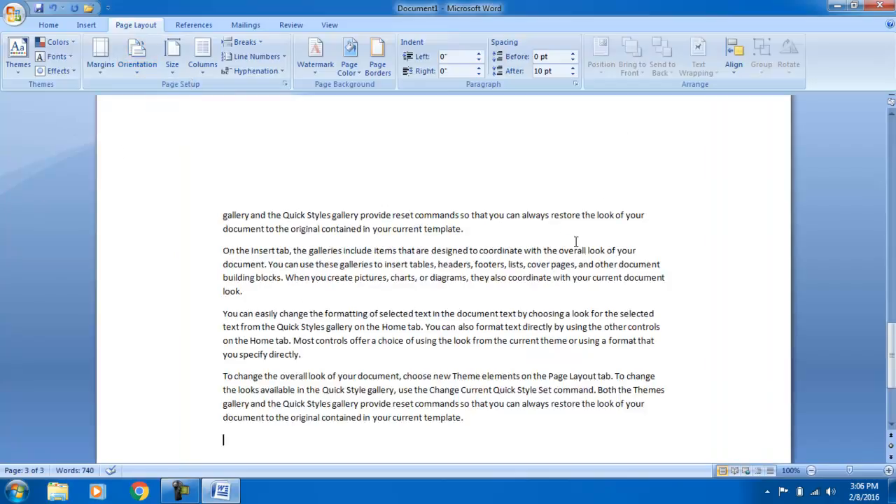
Try the Legal 8.5" x 14" paper size and the A3 11.69" x 16.54" size on the document.
left_click(174, 65)
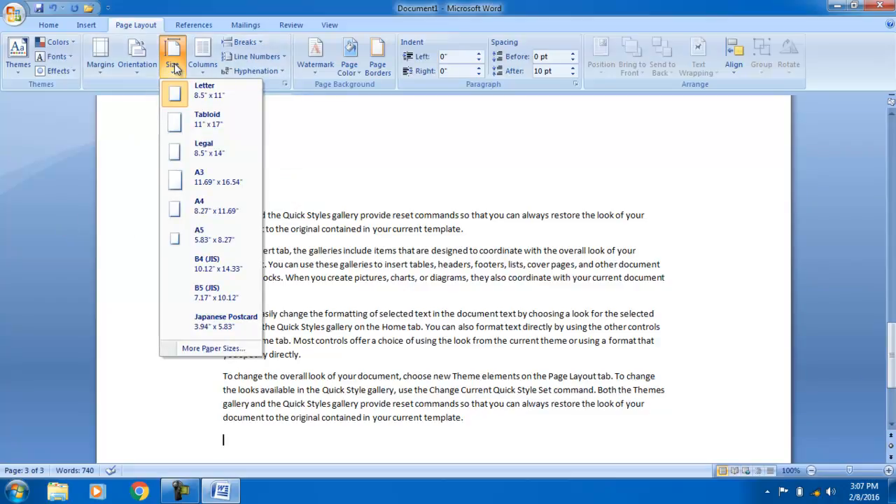
left_click(214, 178)
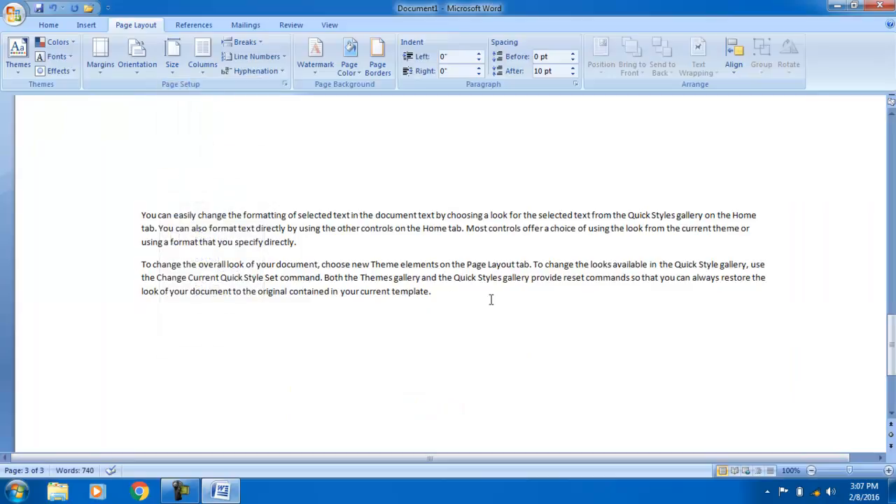
left_click(174, 57)
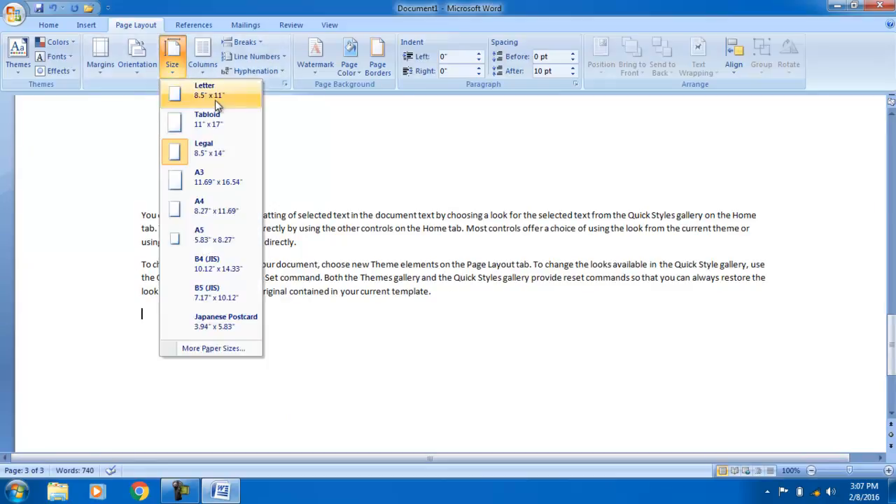
left_click(213, 181)
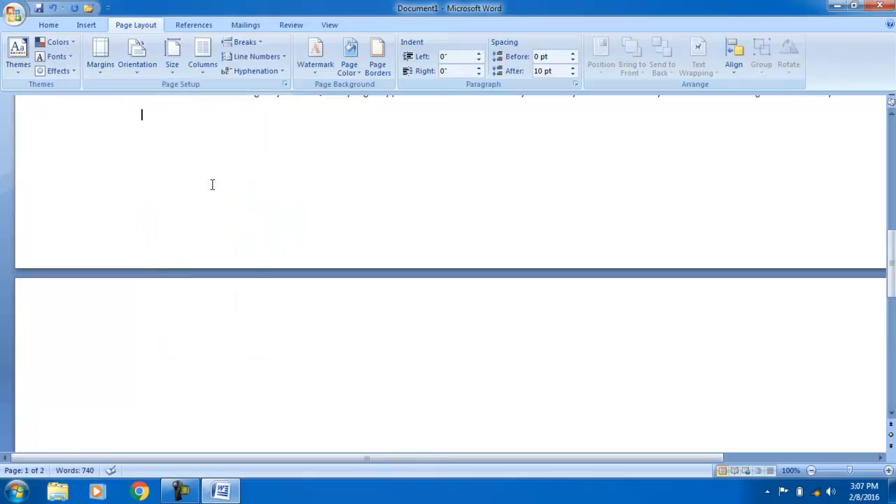
left_click_drag(891, 262, 891, 189)
left_click_drag(332, 457, 295, 458)
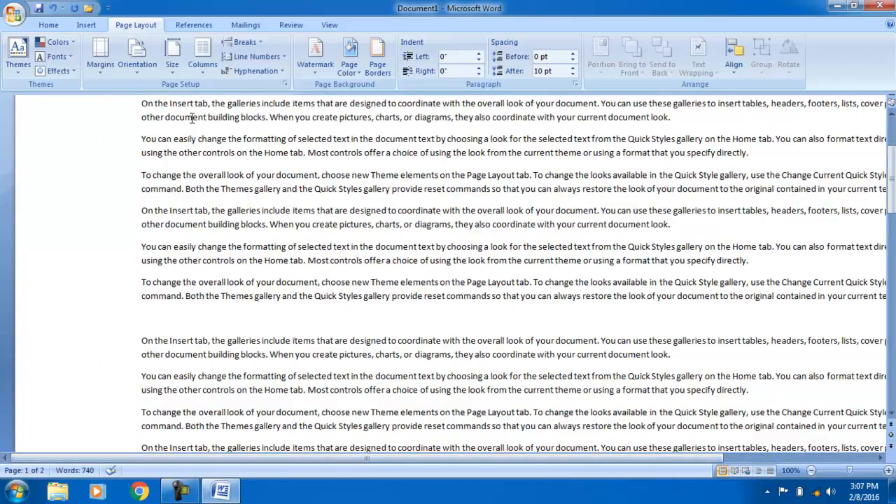
Set the document's paper size to A4, 8.27" x 11.69".
left_click(172, 63)
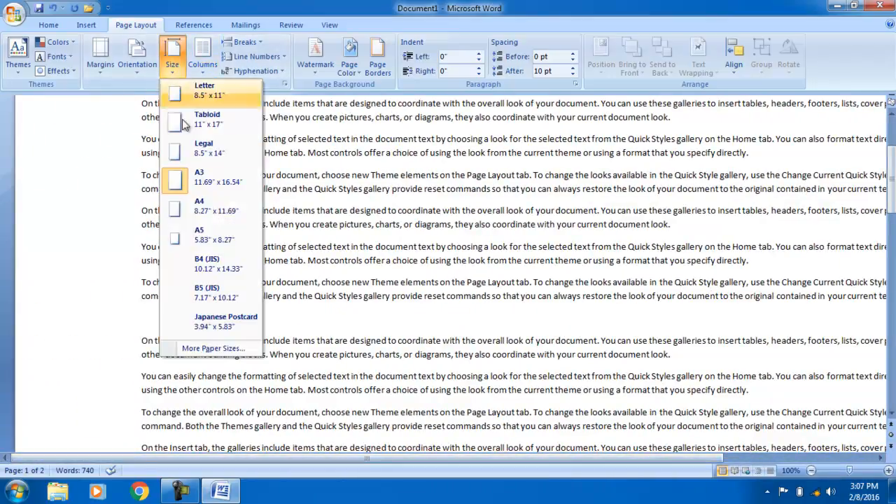
left_click(181, 207)
left_click_drag(891, 357, 890, 150)
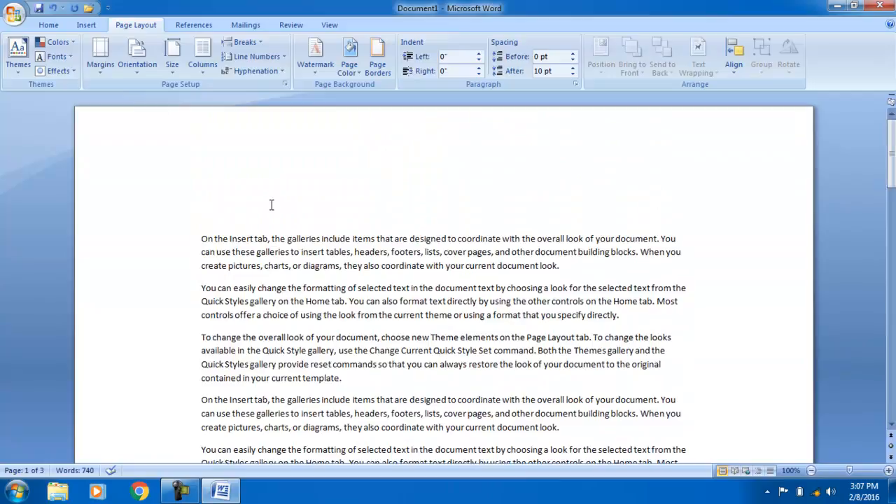
Set custom top and bottom page margins of 1" for the whole document.
left_click(137, 63)
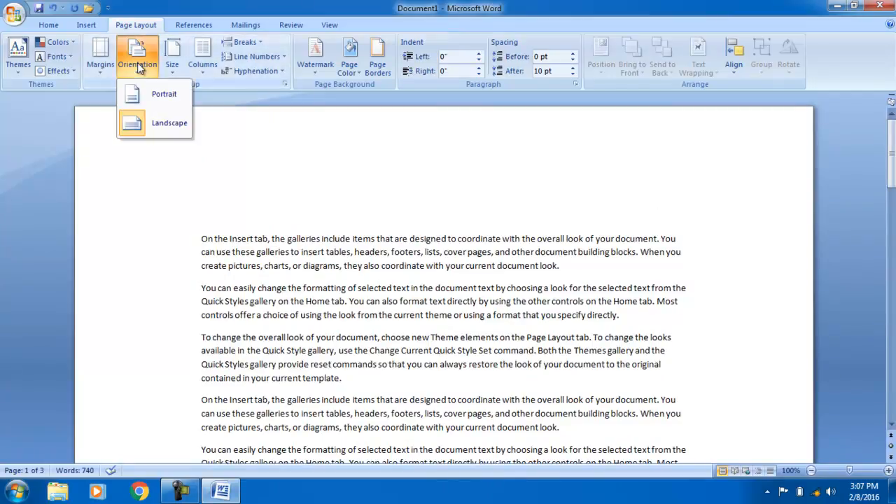
left_click(100, 56)
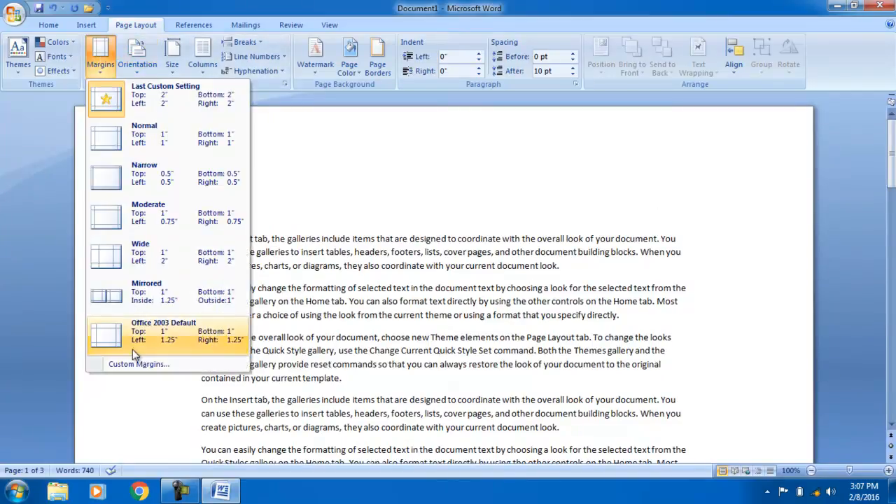
left_click(140, 365)
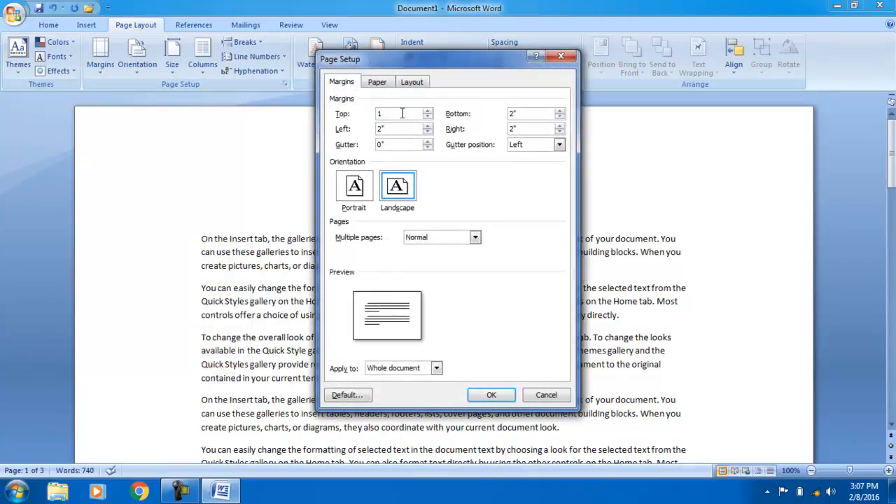
double_click(530, 114)
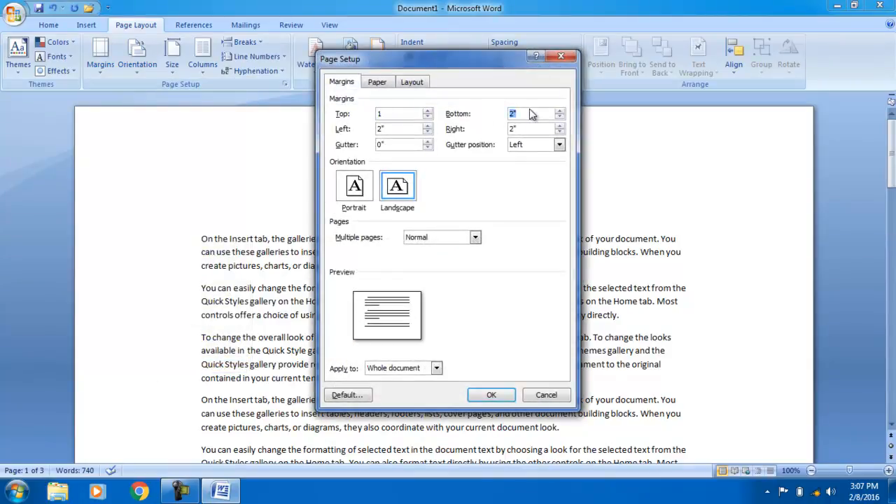
key("Return")
left_click_drag(892, 322, 892, 170)
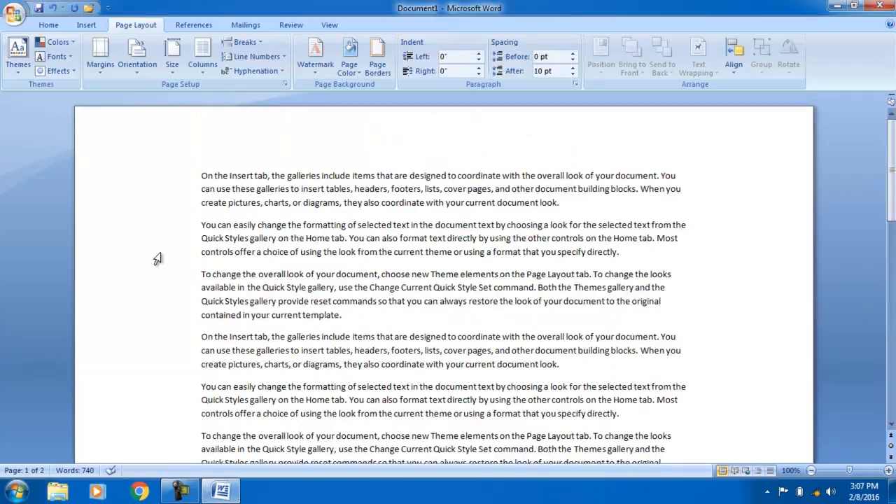
Apply the Normal margin preset, with 1" on all sides, to the document.
left_click(100, 55)
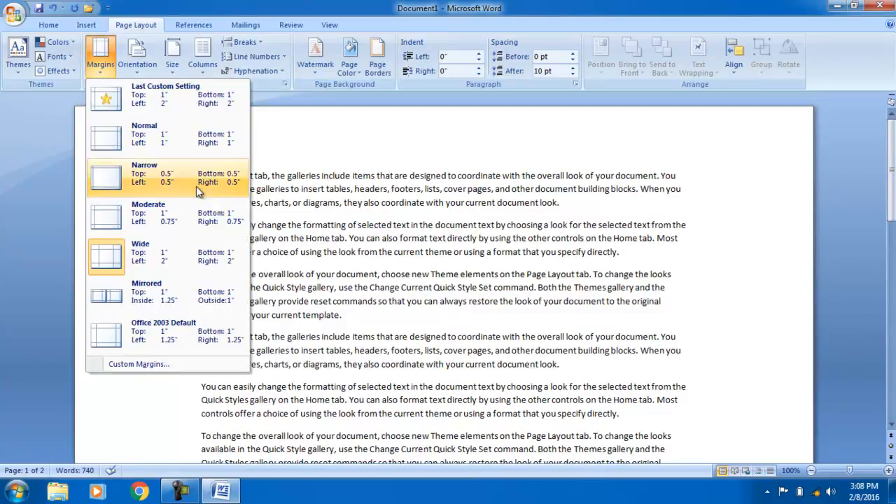
left_click(146, 133)
left_click_drag(892, 305, 892, 144)
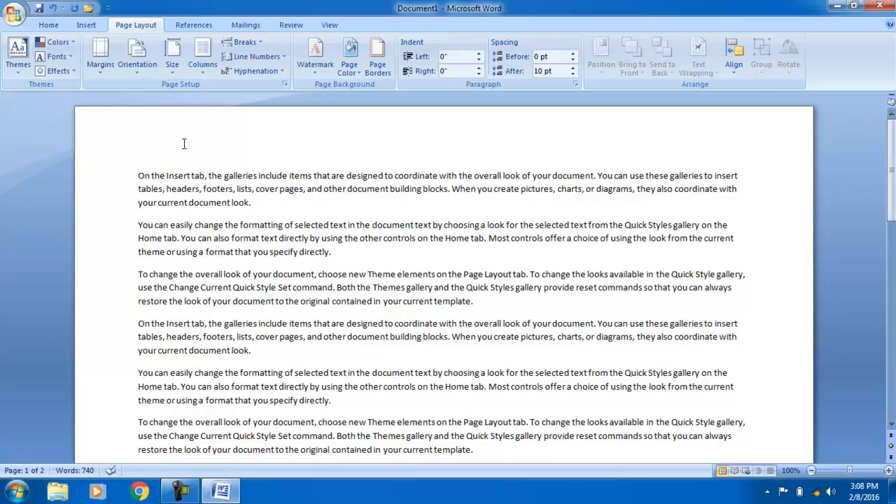
Arrange the document's text in three columns.
left_click(203, 59)
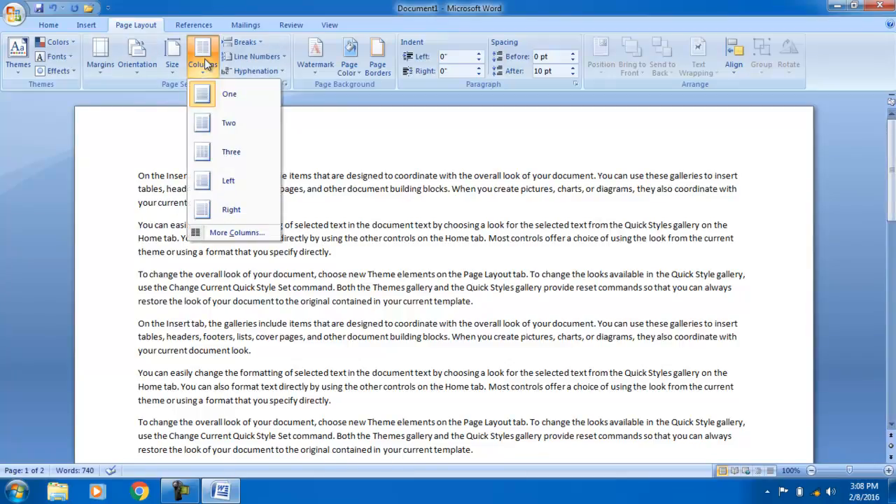
left_click(231, 151)
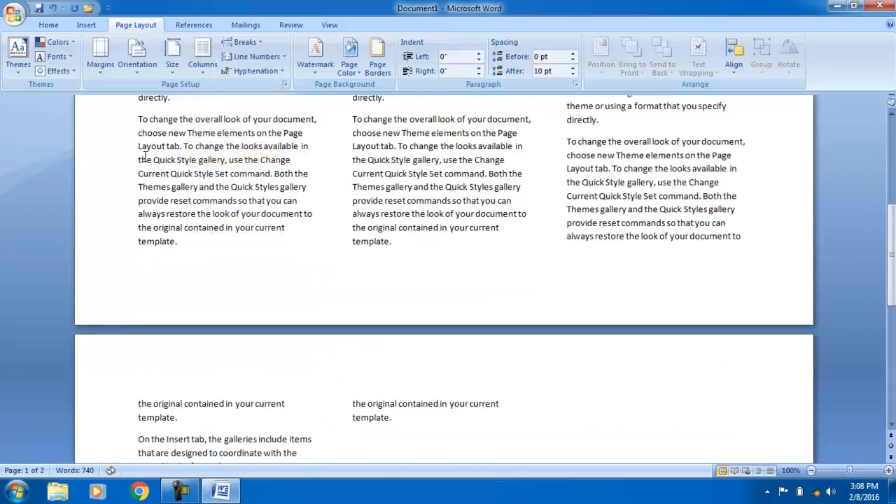
scroll(277, 224, "down", 5)
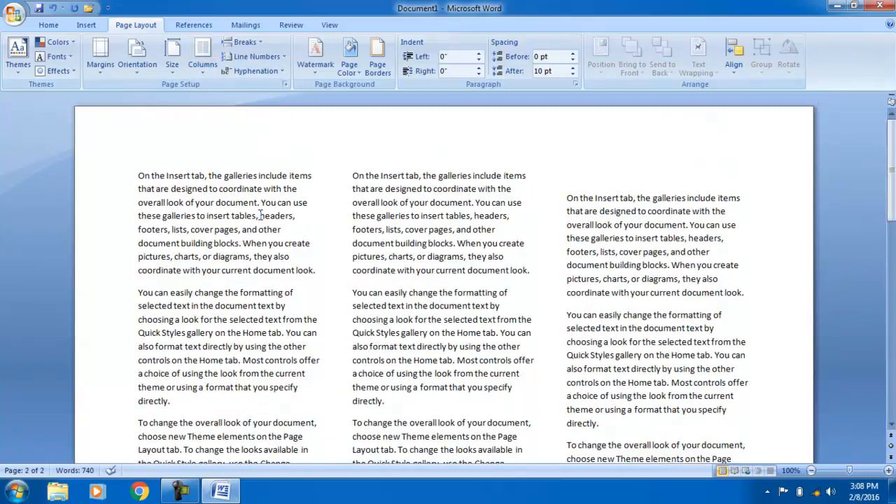
left_click_drag(132, 162, 301, 437)
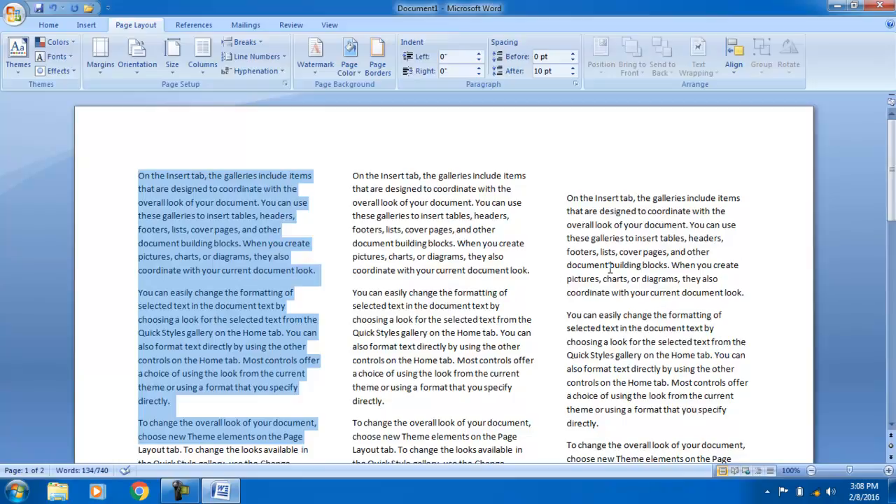
left_click(246, 43)
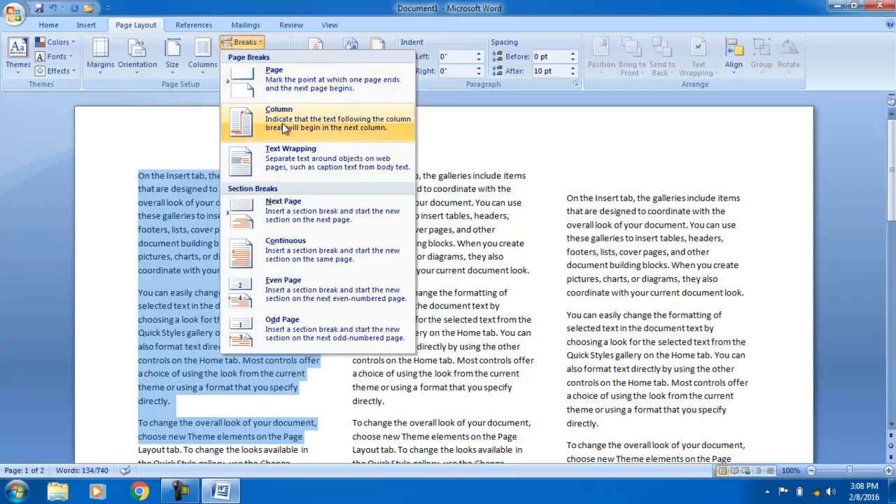
left_click(176, 179)
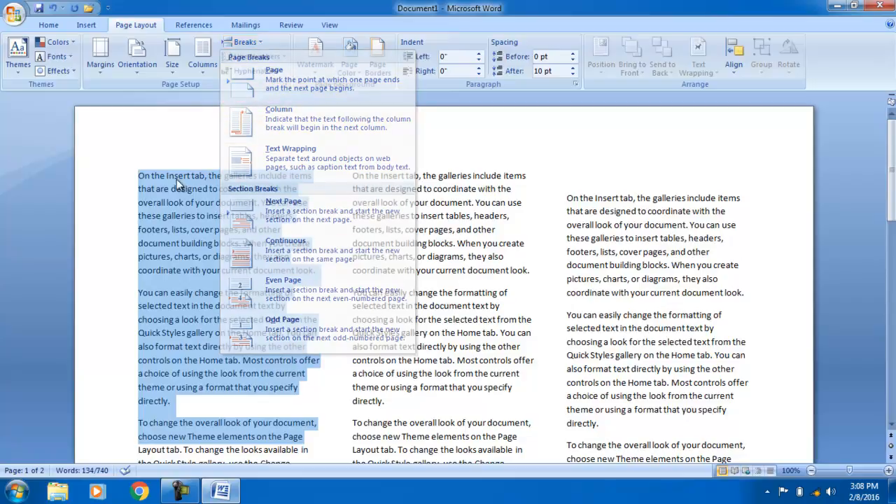
left_click(281, 196)
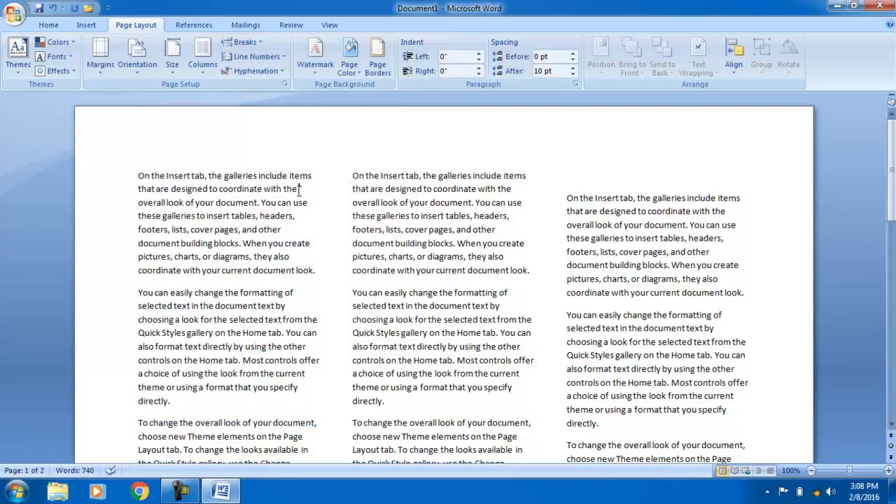
Try replacing the first paragraph's text from "overall look" onward with a column break, and undo it.
left_click_drag(138, 203, 427, 179)
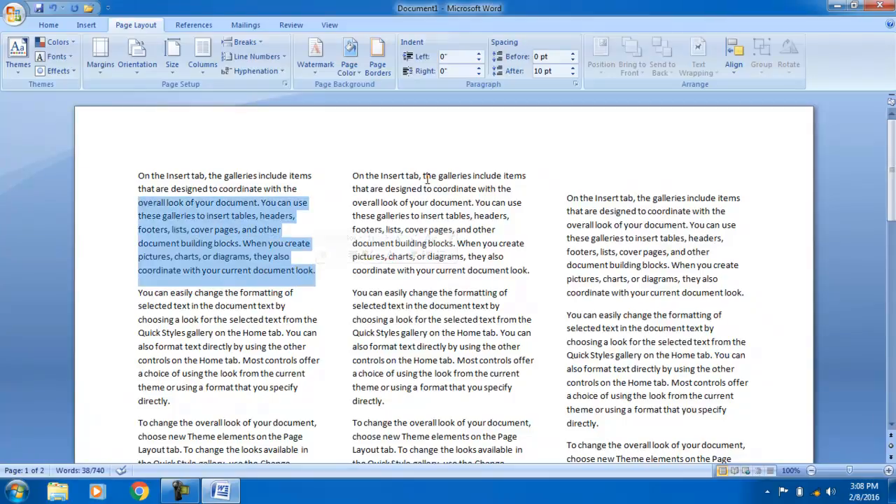
left_click(246, 42)
left_click(290, 123)
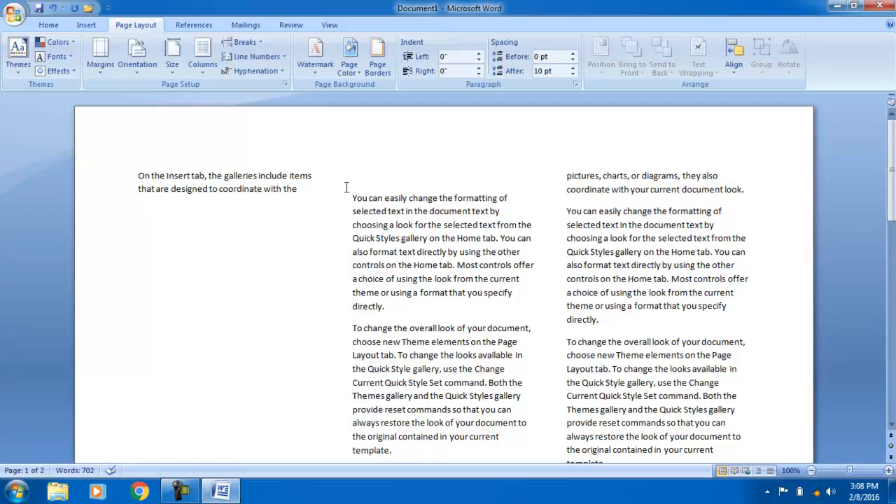
key("ctrl+z")
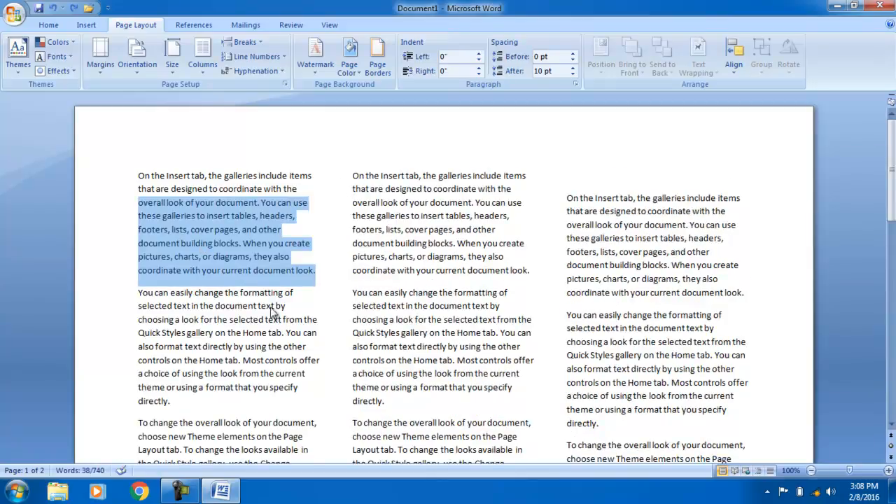
Try a text wrapping break inside the word "overall" in the first paragraph, and undo it.
left_click(245, 42)
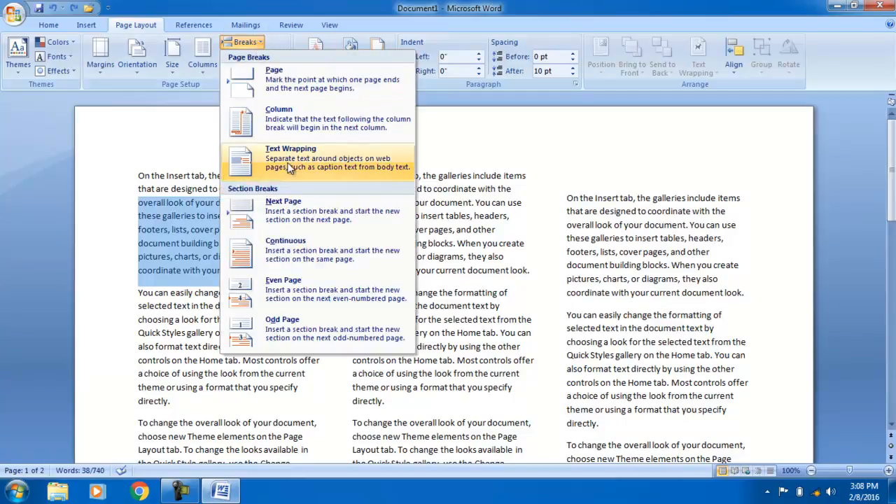
left_click(161, 171)
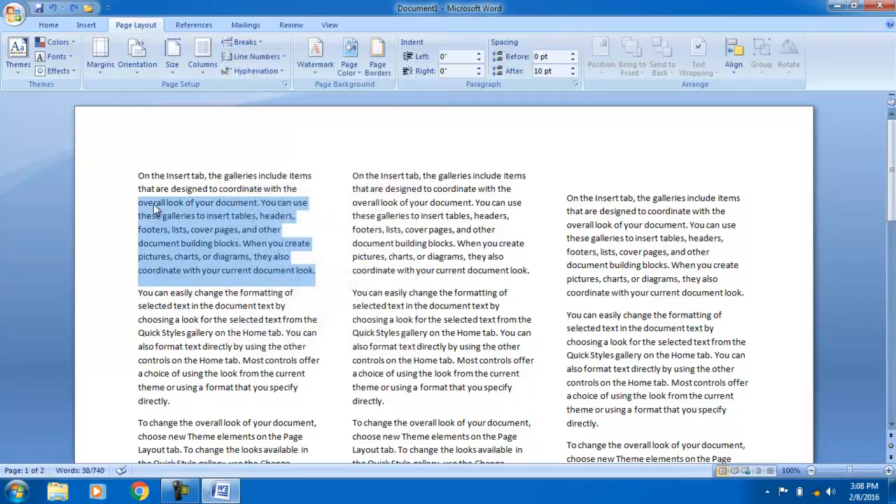
left_click(158, 204)
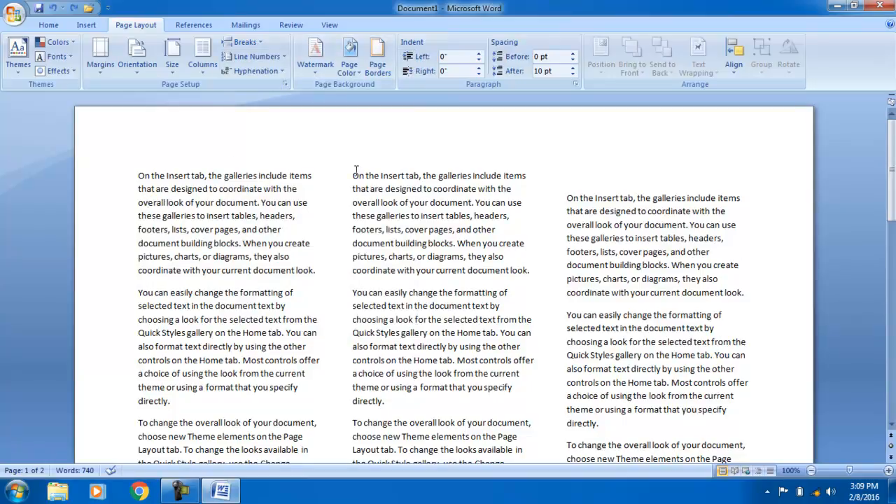
left_click(254, 43)
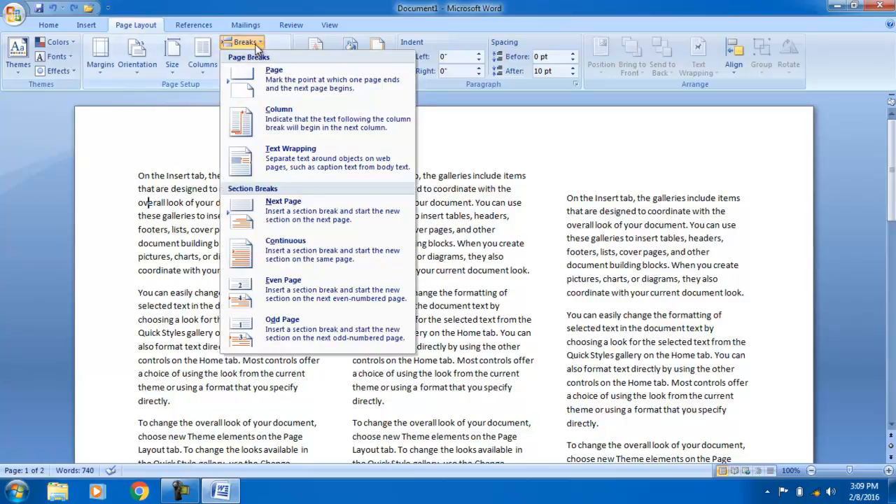
left_click(281, 157)
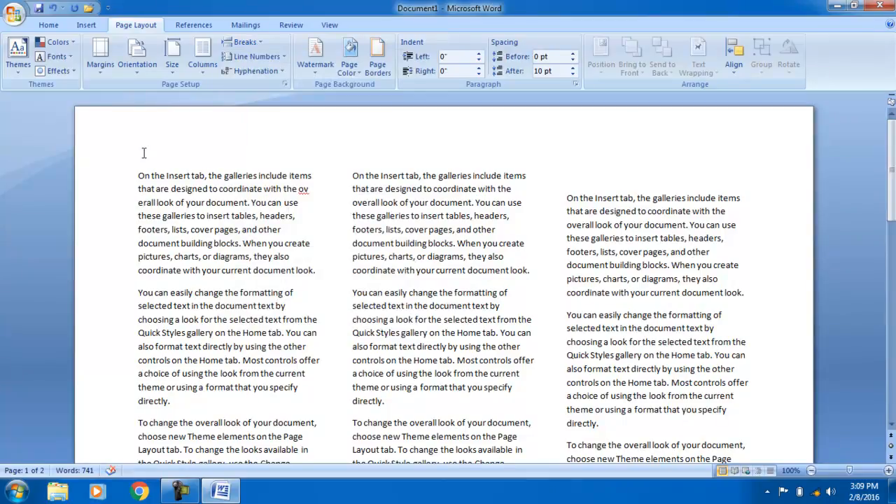
key("ctrl+z")
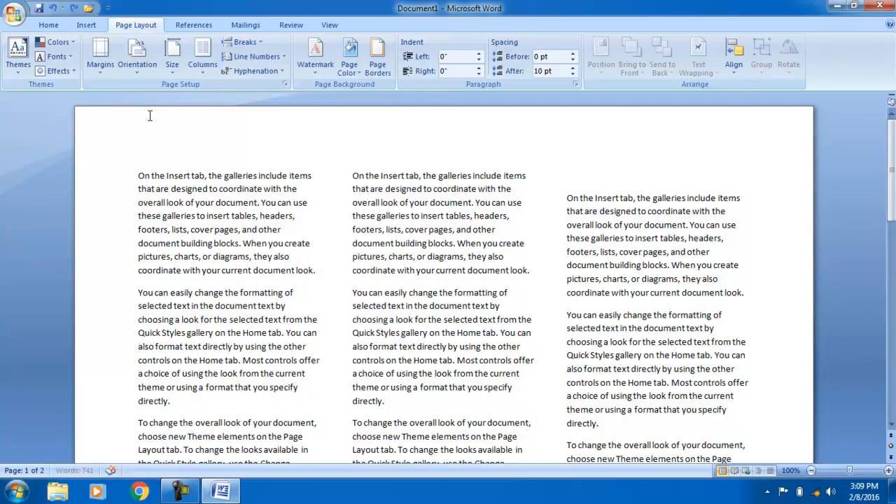
Try a Next Page section break inside the word "overall" in the first paragraph, and undo it.
left_click(245, 43)
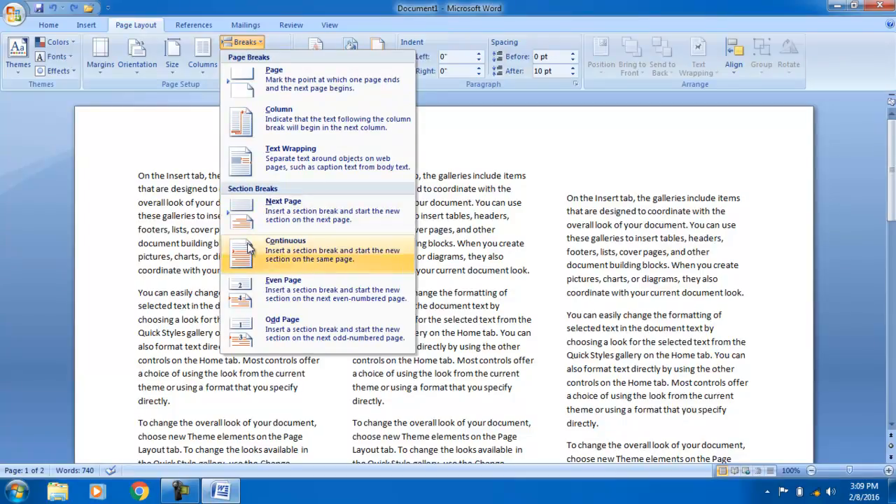
left_click(278, 212)
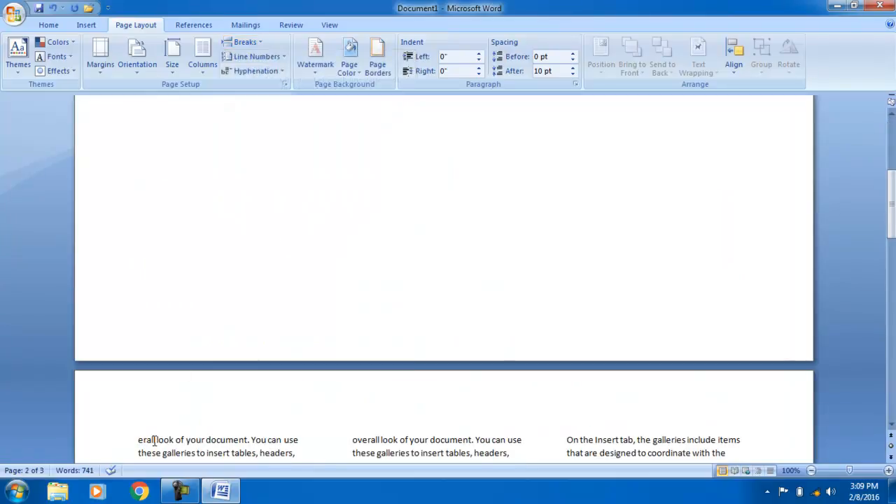
key("ctrl+z")
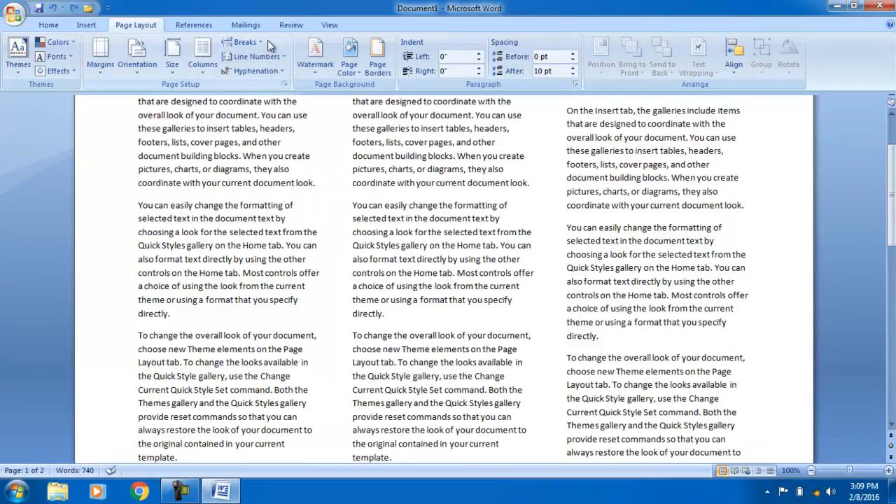
left_click(245, 42)
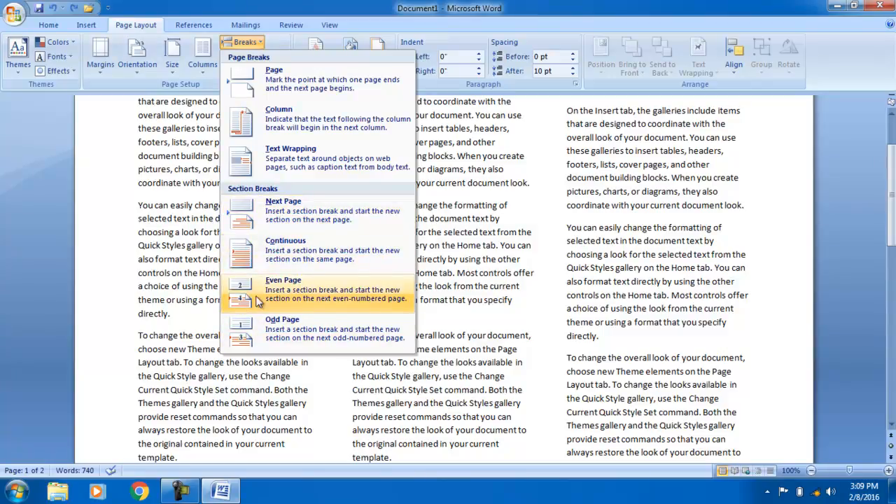
left_click(148, 115)
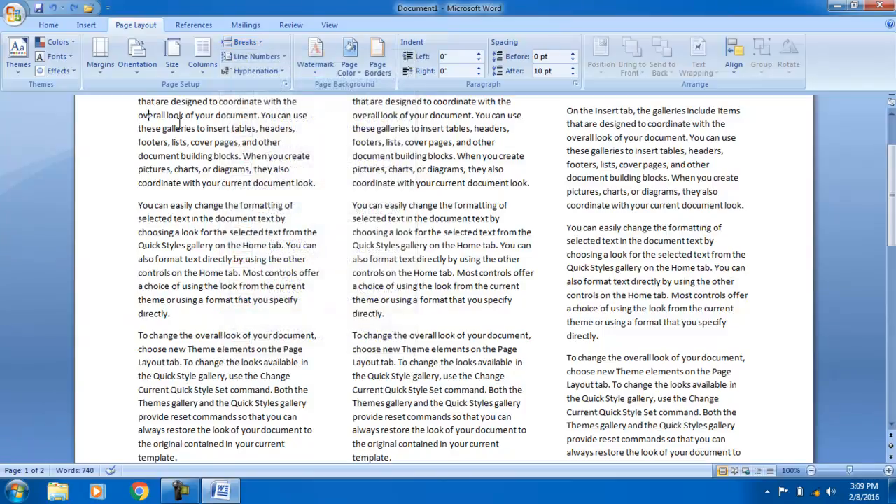
Turn on continuous line numbering for the document and check the numbers through to the last page.
left_click(282, 63)
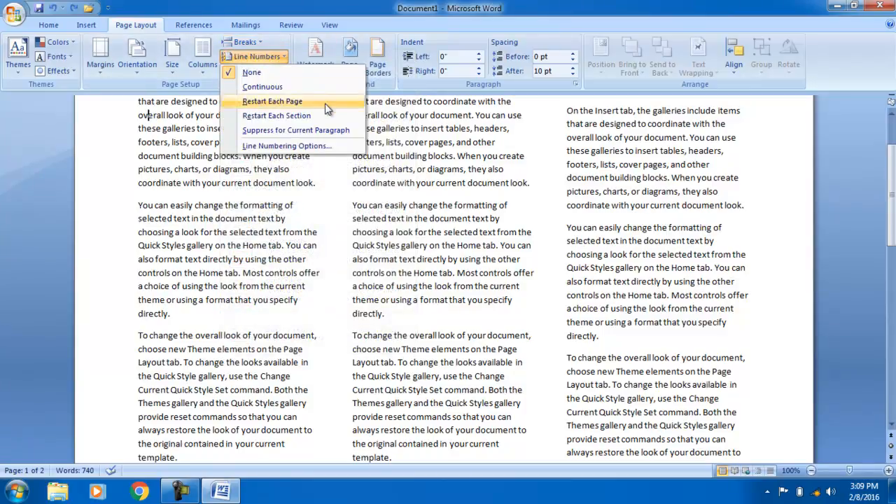
left_click(403, 203)
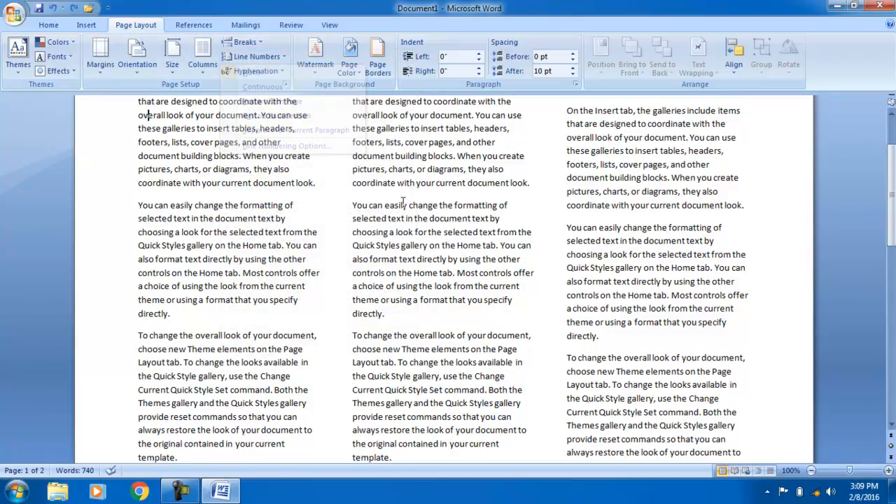
left_click(276, 60)
left_click(262, 86)
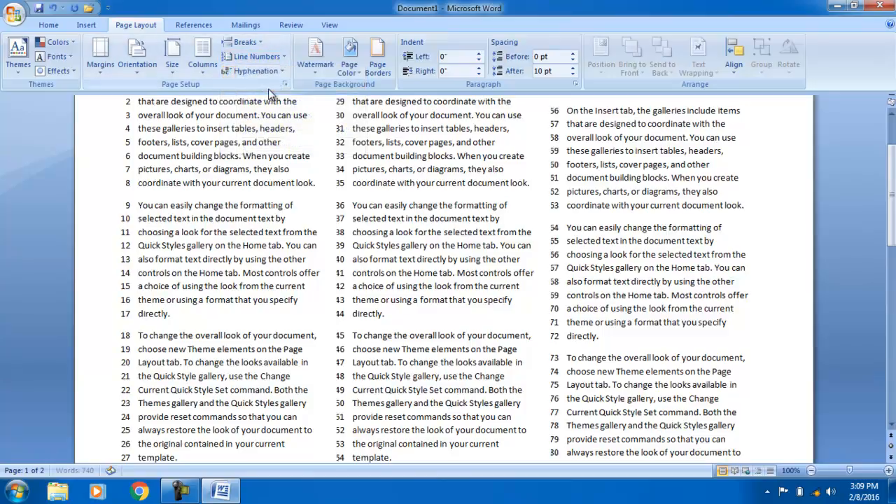
left_click_drag(891, 236, 890, 207)
left_click_drag(891, 146, 890, 325)
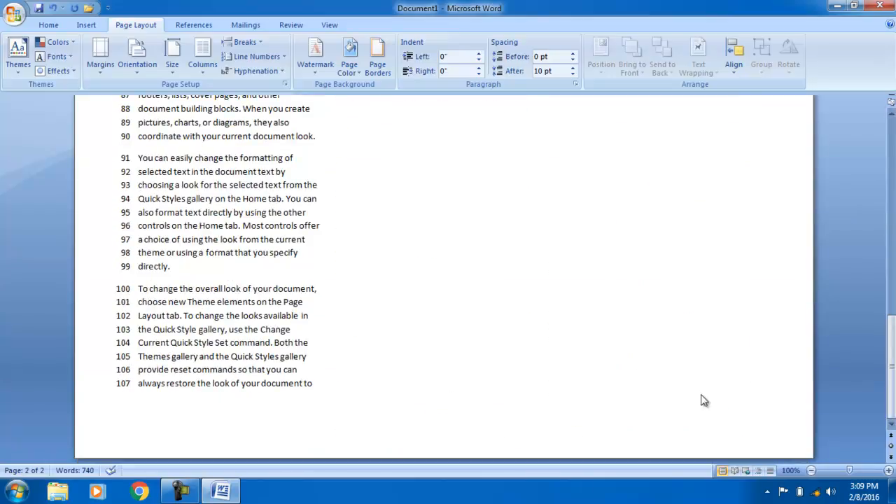
left_click_drag(891, 369, 891, 170)
left_click(282, 59)
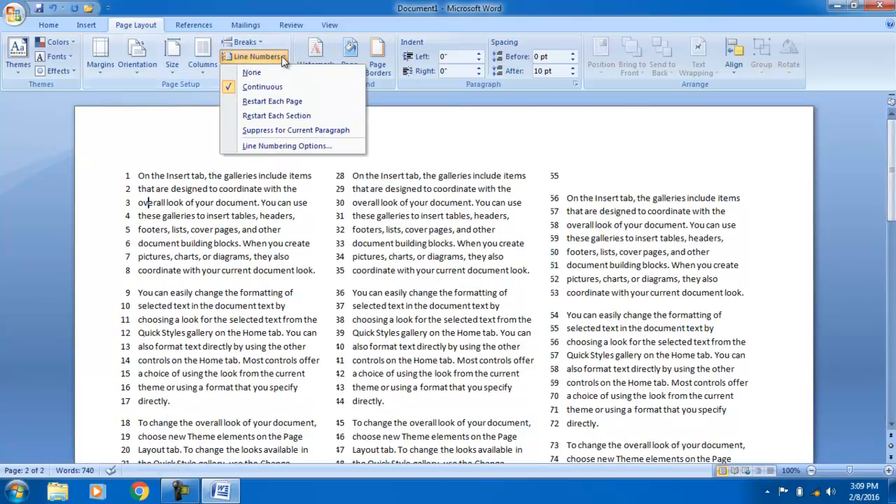
left_click(282, 59)
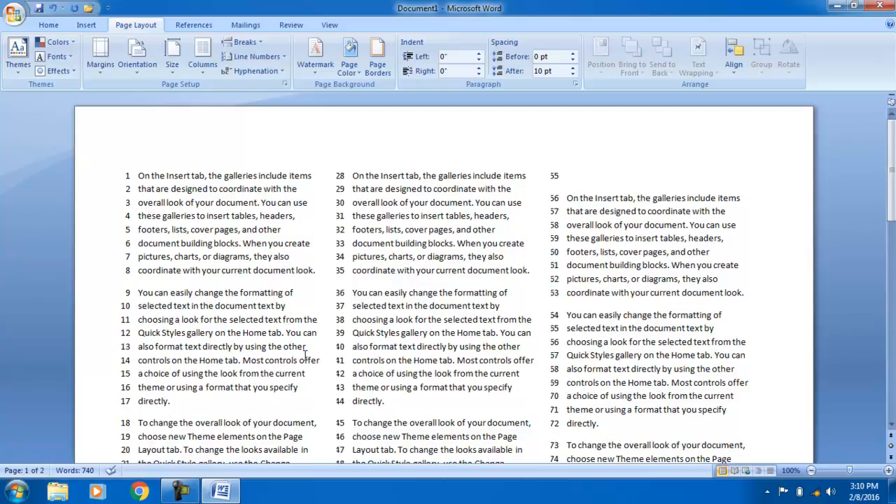
Add the preset DO NOT COPY 1 watermark to the document and check it on the page.
left_click(315, 55)
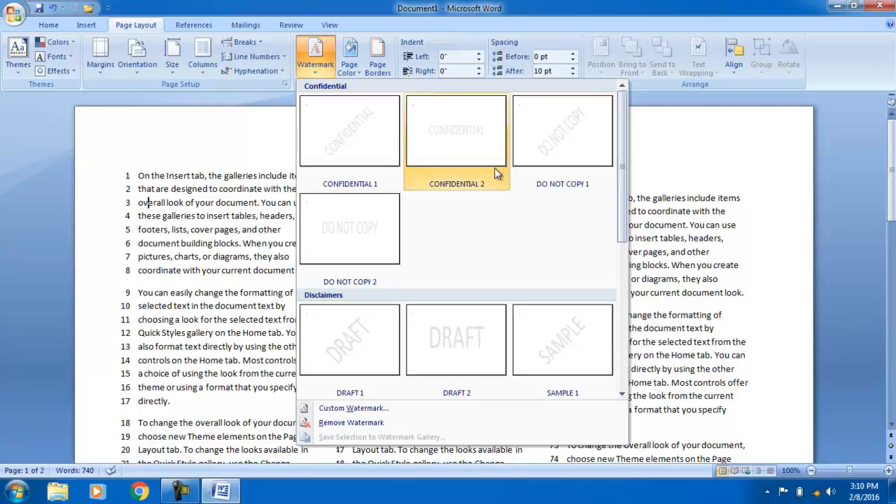
left_click(561, 144)
left_click_drag(893, 175, 893, 204)
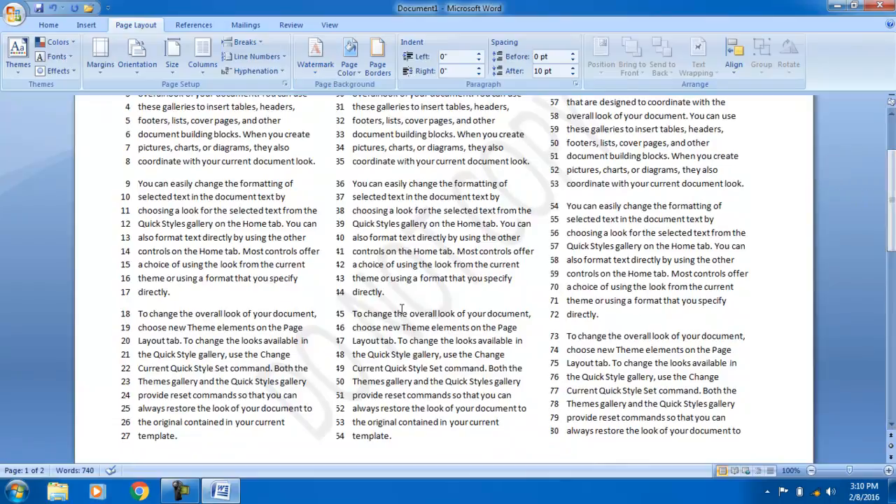
left_click_drag(891, 174, 894, 146)
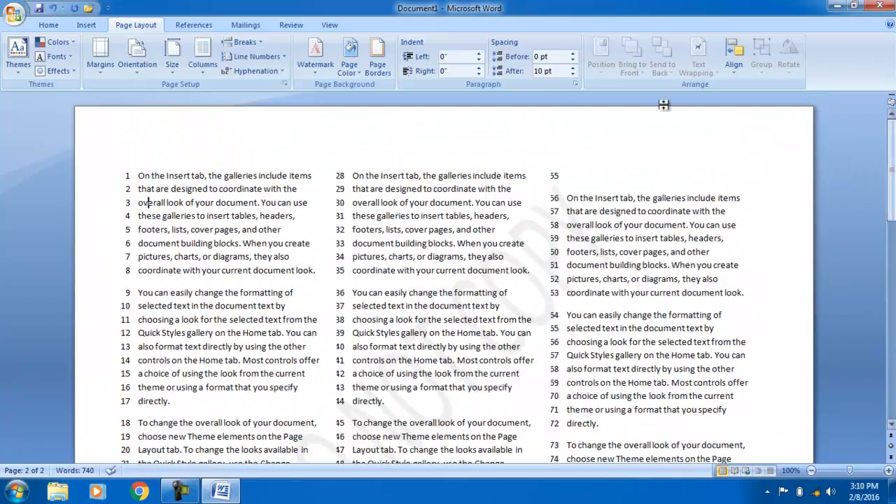
Set up a custom text watermark reading "Copy it" in the Cambria font.
left_click(319, 52)
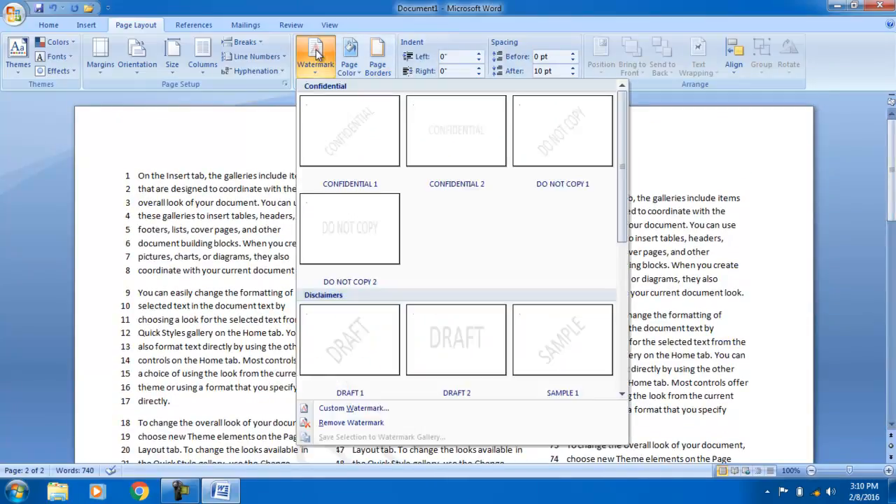
left_click(348, 408)
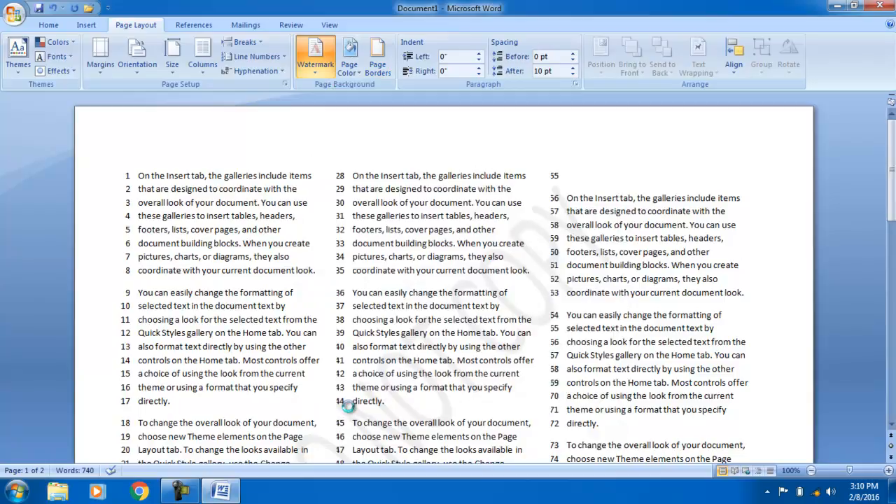
left_click_drag(425, 240, 365, 240)
type("Copy it")
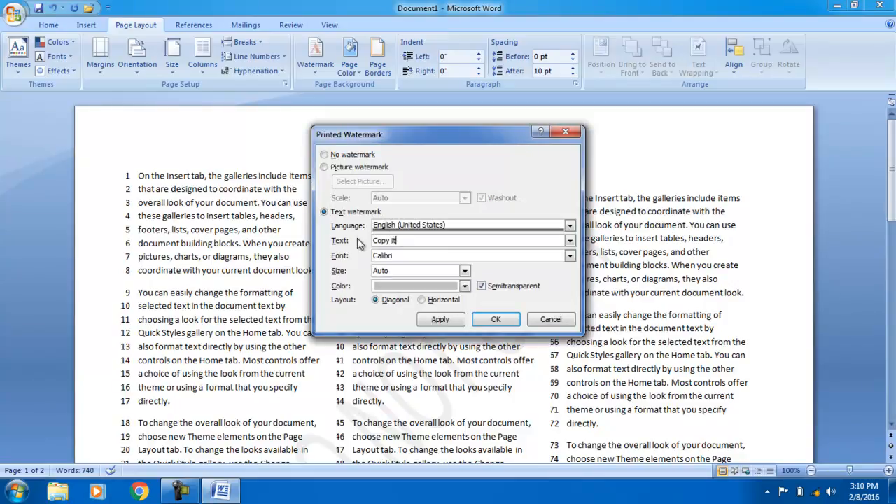
left_click(570, 256)
left_click(426, 295)
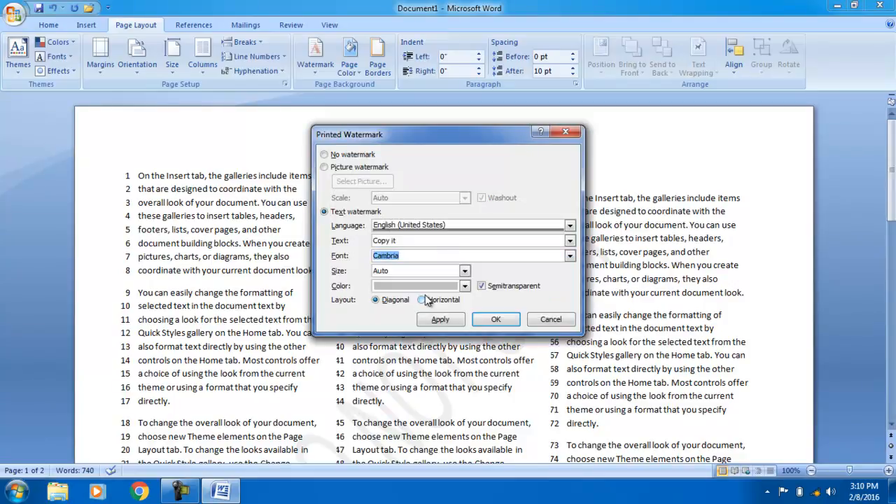
Set the custom watermark's text size to 40 and its color to the standard red.
left_click(465, 271)
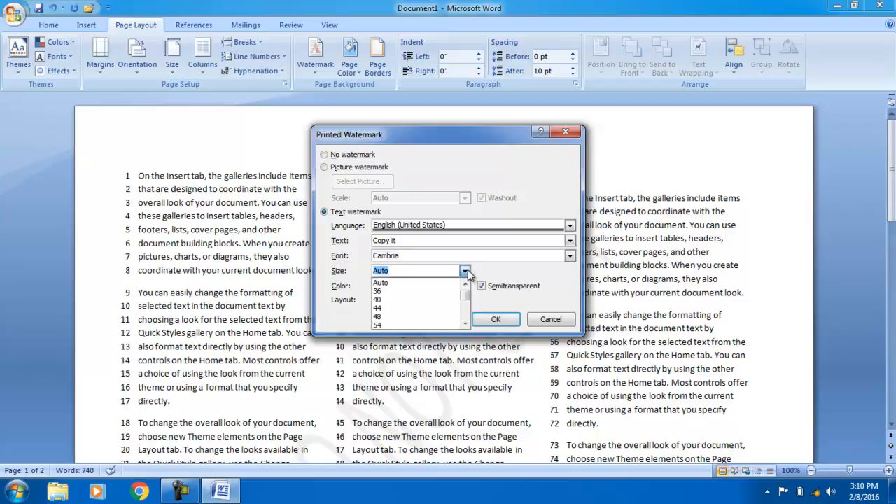
left_click(390, 300)
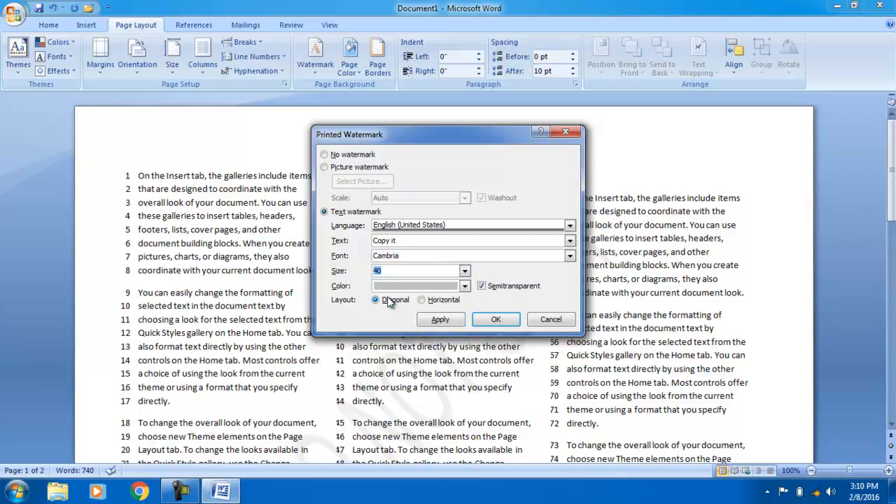
left_click(464, 285)
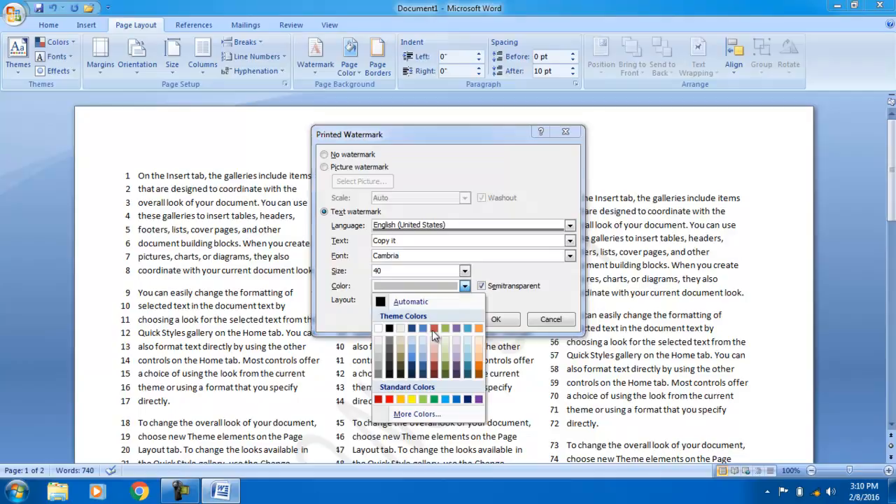
left_click(388, 399)
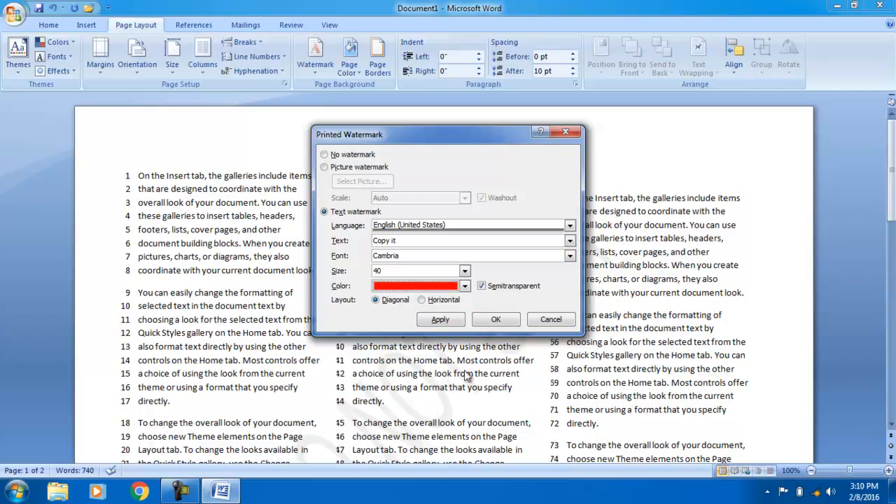
Apply the custom text watermark to the document and check it on the pages.
left_click(496, 320)
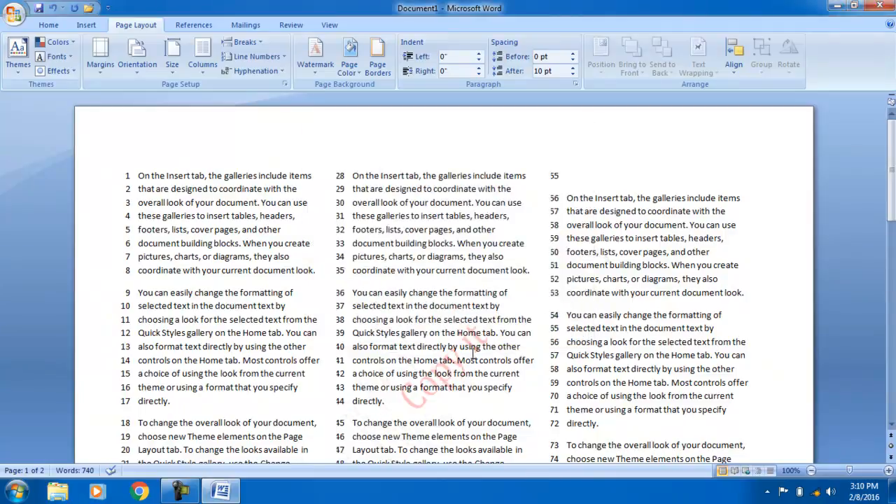
mouse_move(891, 161)
left_mouse_down()
mouse_move(891, 332)
mouse_move(891, 151)
left_mouse_up()
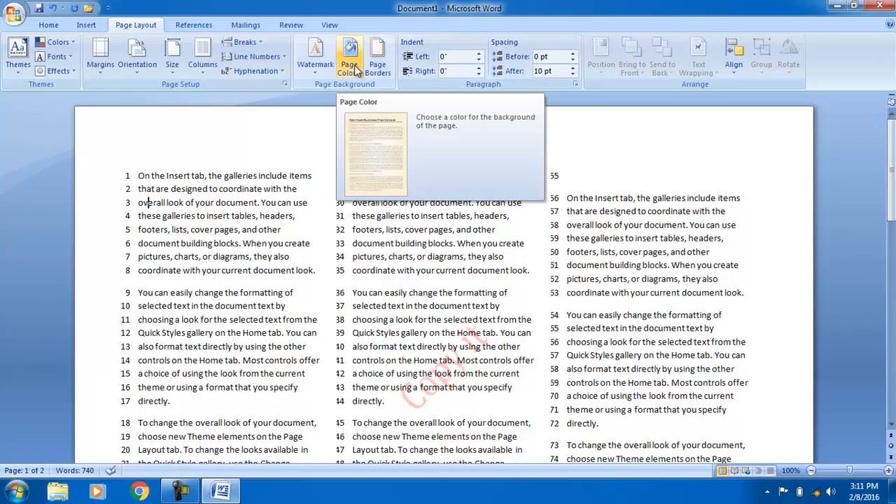
Set the page color to the standard green and check it through to the last page.
left_click(350, 66)
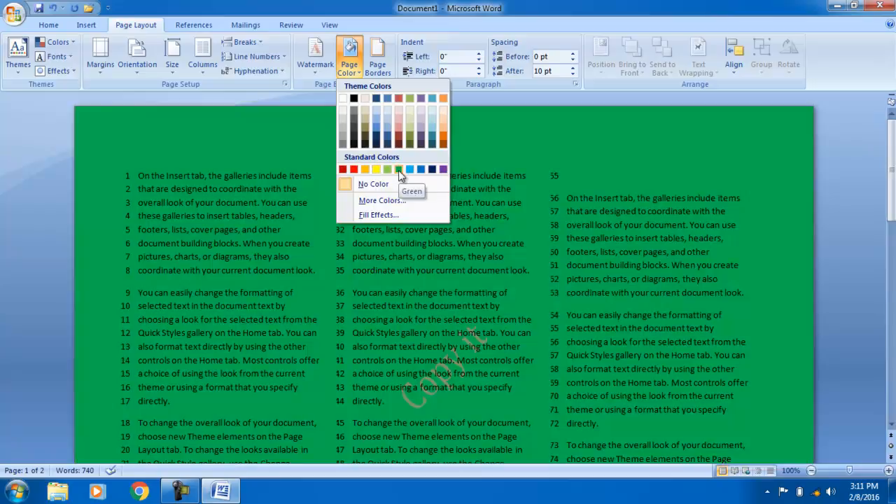
left_click(398, 169)
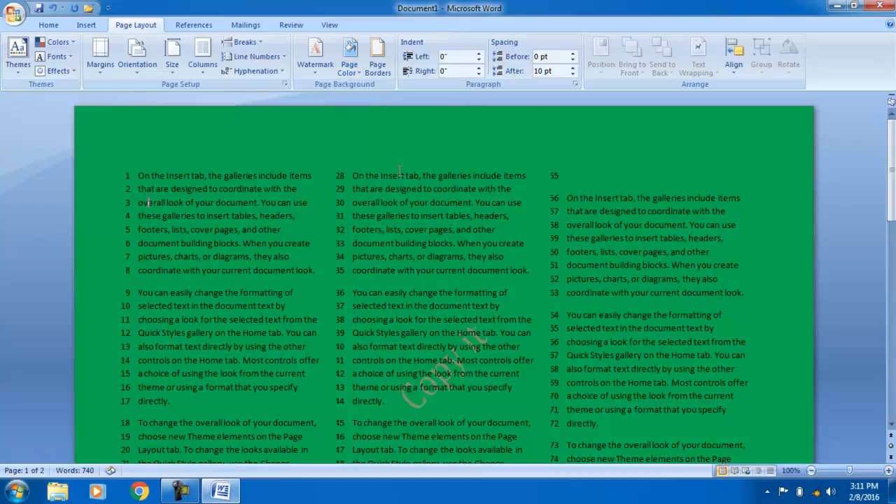
left_click_drag(891, 167, 891, 339)
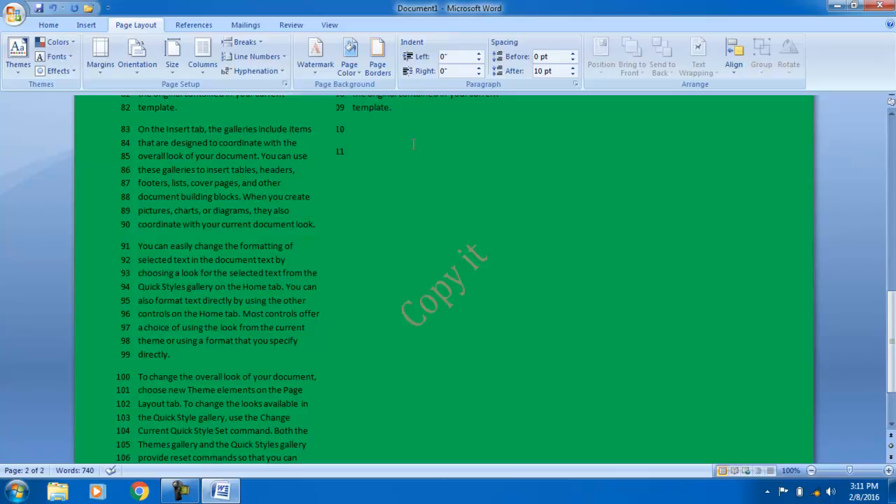
Set up a box page border for the whole document using the thin-thick-thin line style.
left_click(382, 61)
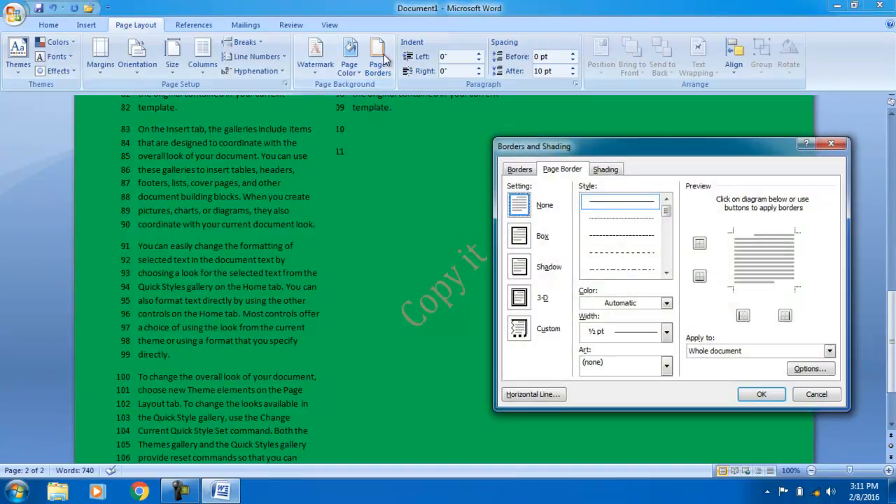
mouse_move(681, 153)
left_mouse_down()
mouse_move(383, 154)
mouse_move(377, 163)
mouse_move(387, 137)
left_mouse_up()
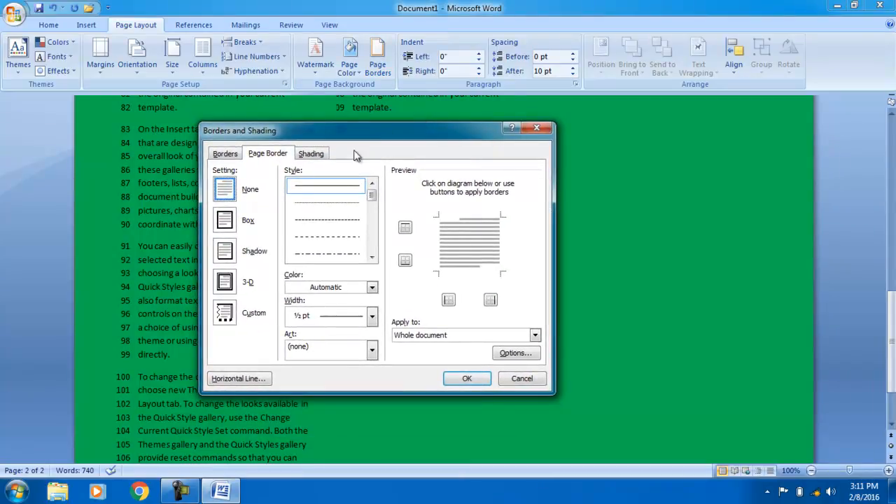
left_click(237, 228)
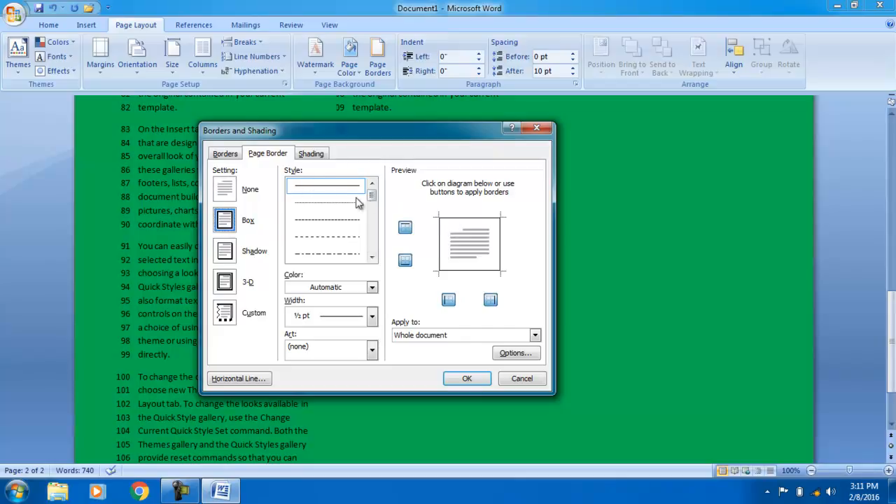
left_click_drag(372, 197, 372, 210)
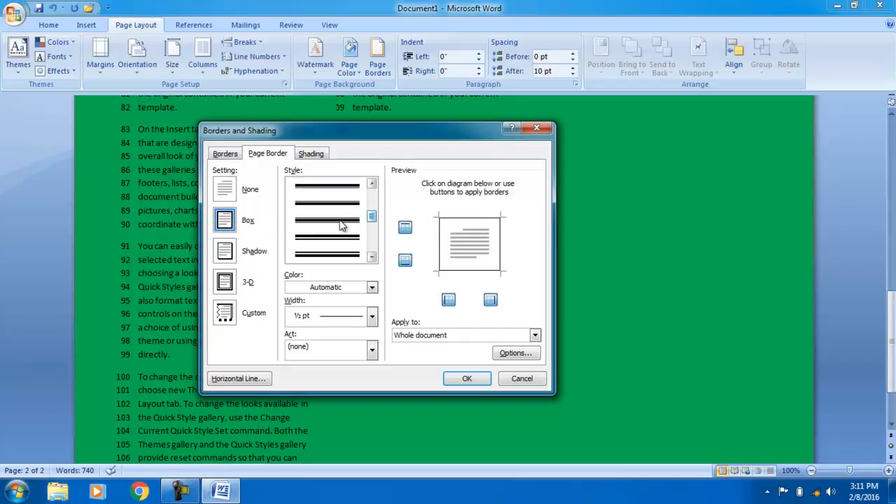
left_click(344, 226)
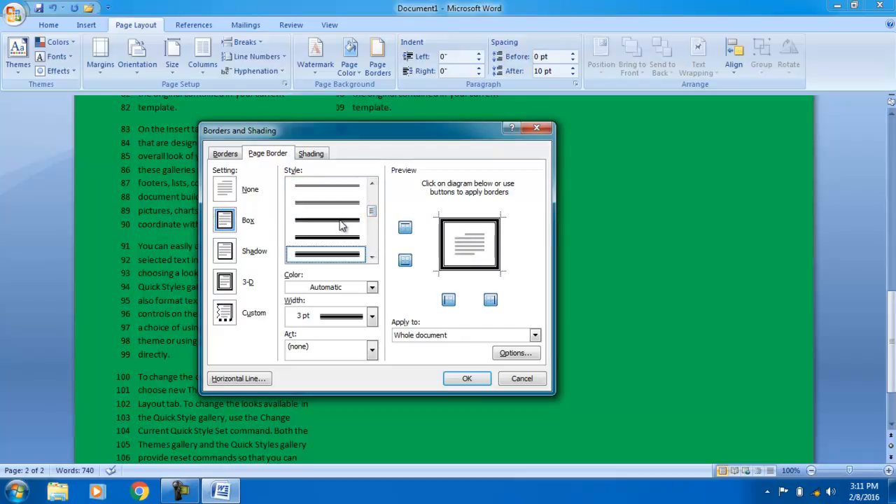
Color the page border yellow, set its width to 6 pt, apply it and check it on the pages.
left_click(360, 289)
left_click(325, 401)
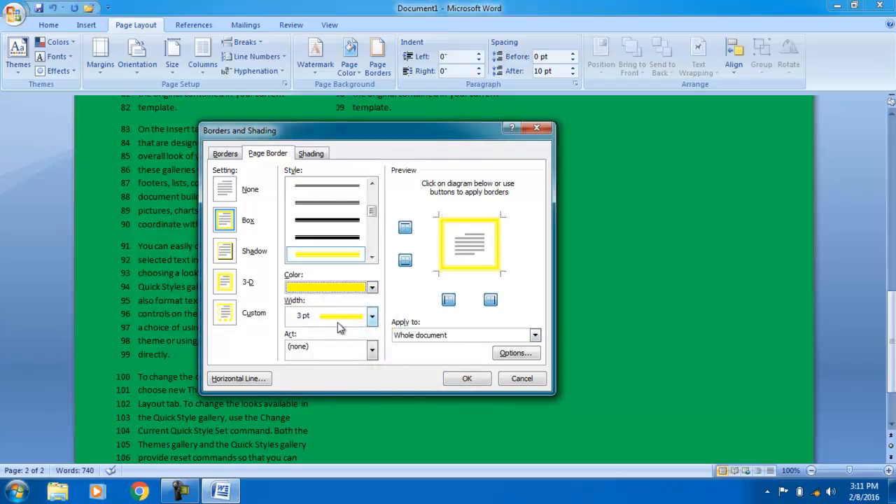
left_click(372, 316)
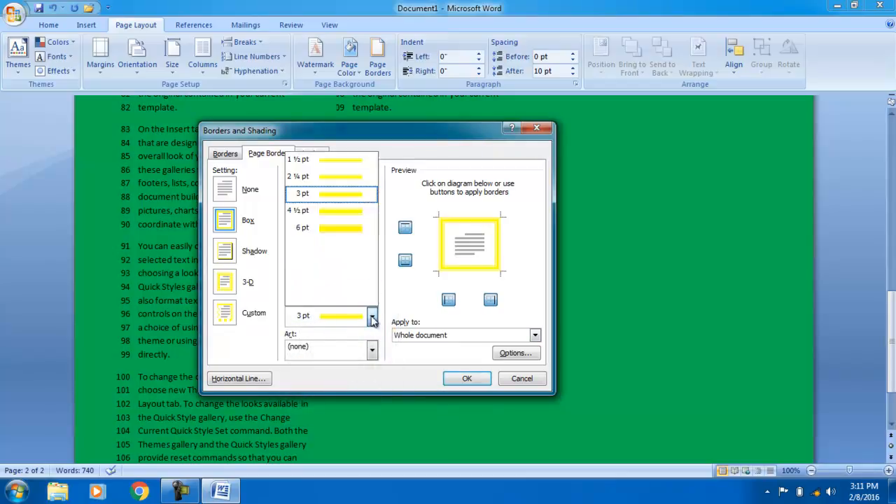
left_click(322, 228)
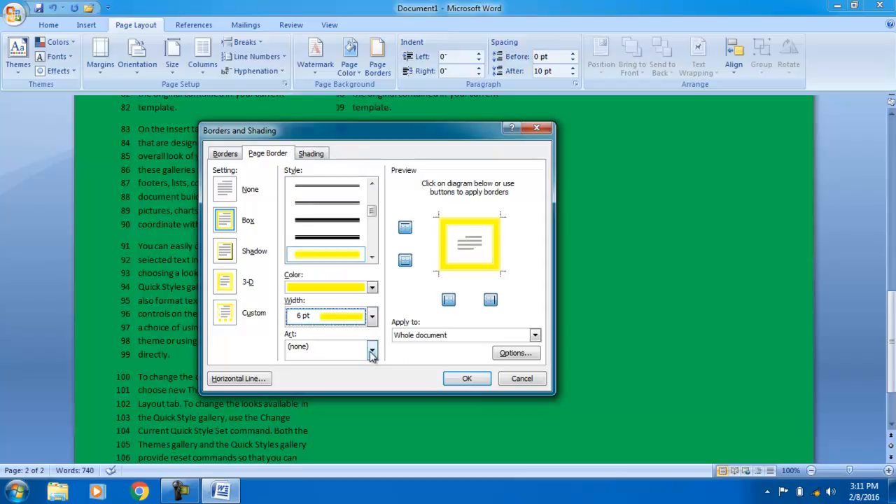
left_click(465, 382)
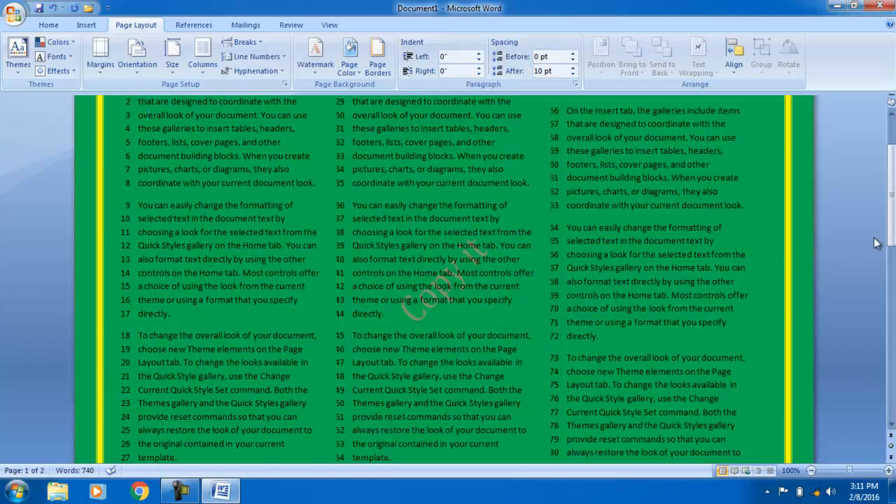
scroll(828, 258, "down", 8)
left_click_drag(891, 308, 891, 196)
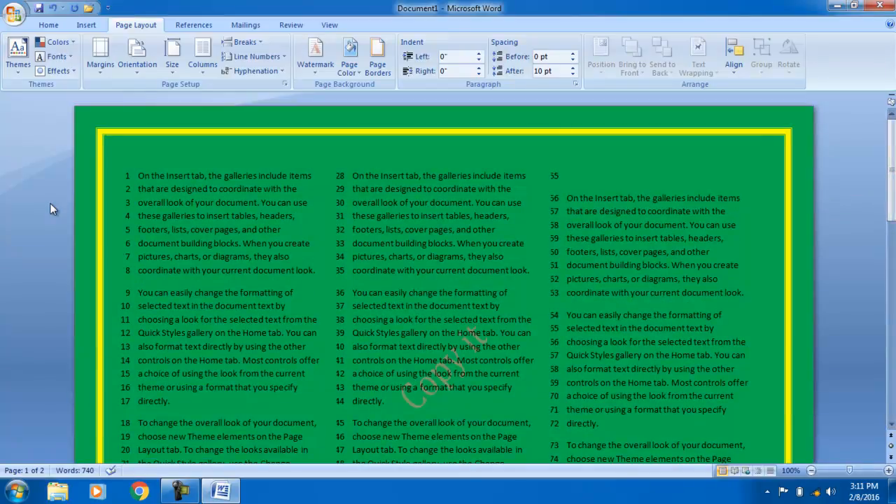
Remove the top and bottom sides of the page border and check the pages.
left_click(386, 63)
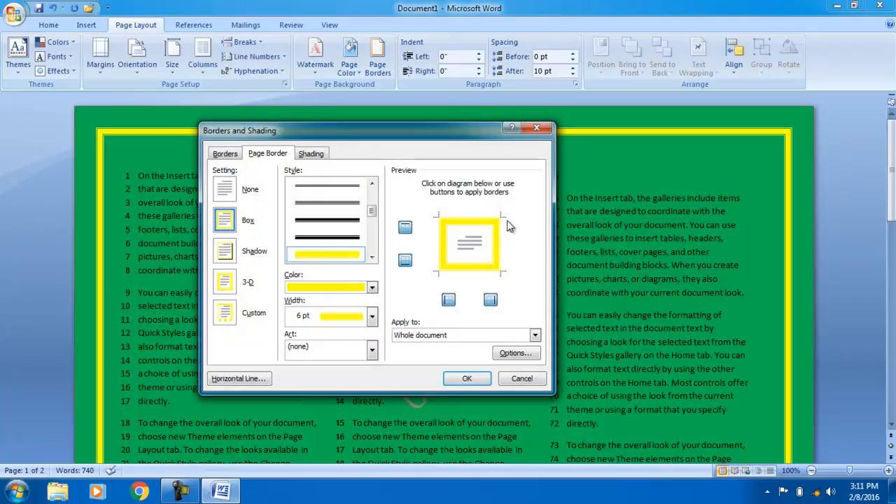
left_click(406, 230)
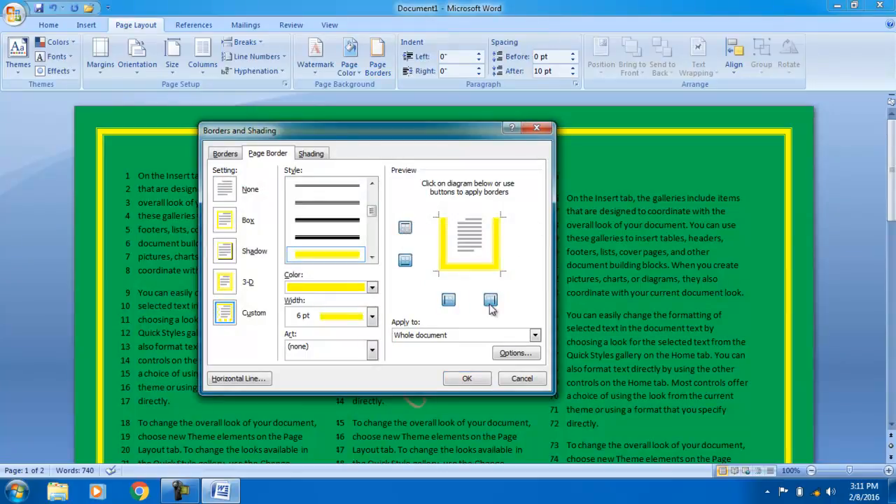
left_click(405, 261)
left_click(467, 378)
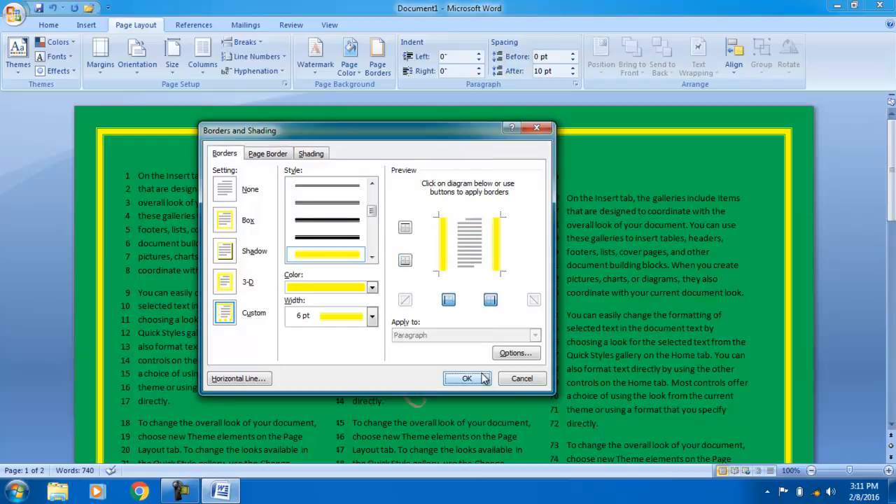
mouse_move(886, 177)
left_mouse_down()
mouse_move(888, 375)
mouse_move(891, 174)
left_mouse_up()
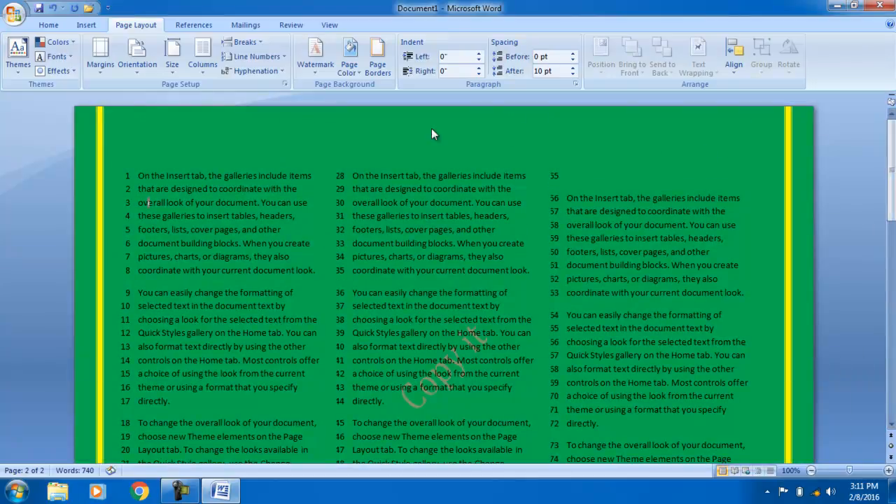
Restore the top and bottom sides of the page border.
left_click(377, 62)
left_click(406, 228)
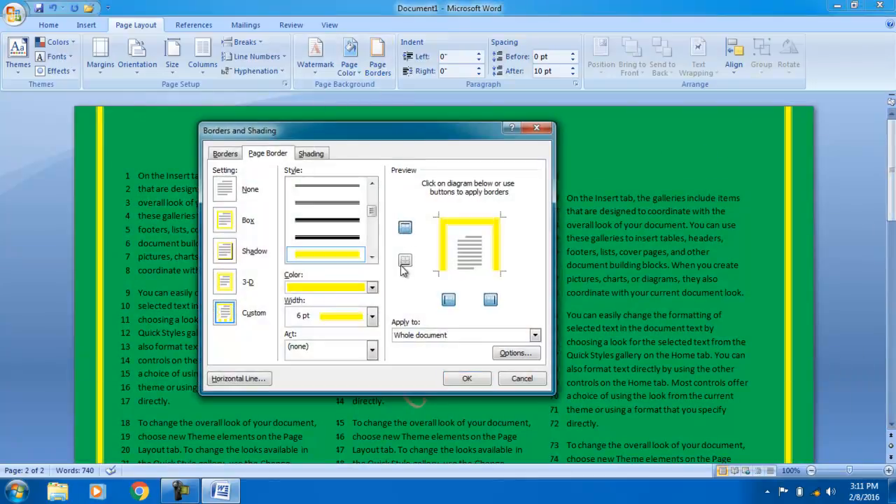
left_click(405, 261)
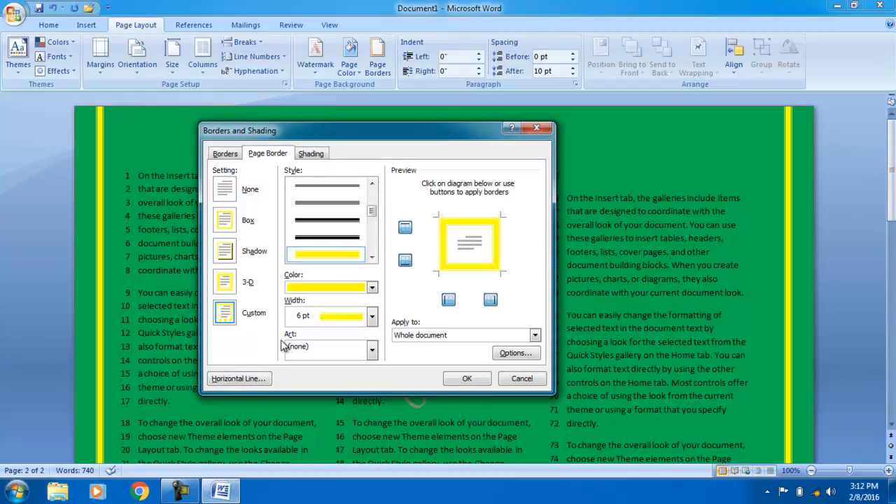
Apply the solid five-pointed star art as the page border with a width of 12 pt and check the pages.
left_click(372, 350)
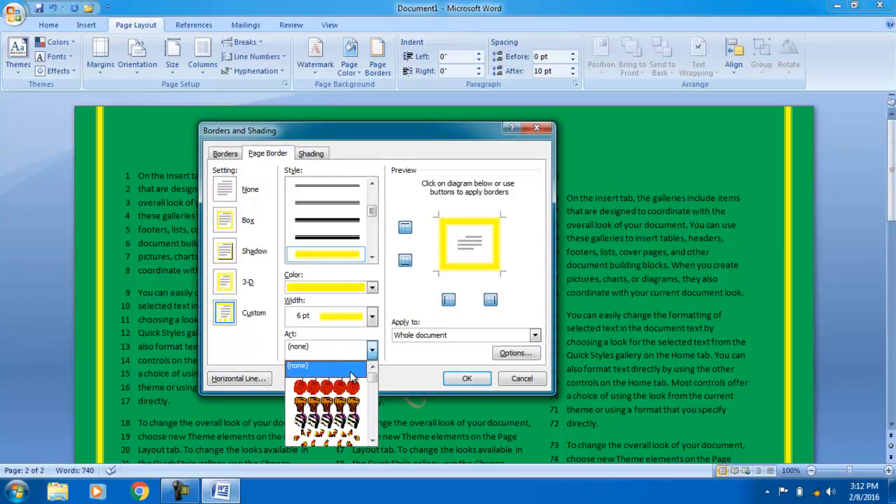
left_click_drag(373, 379, 376, 402)
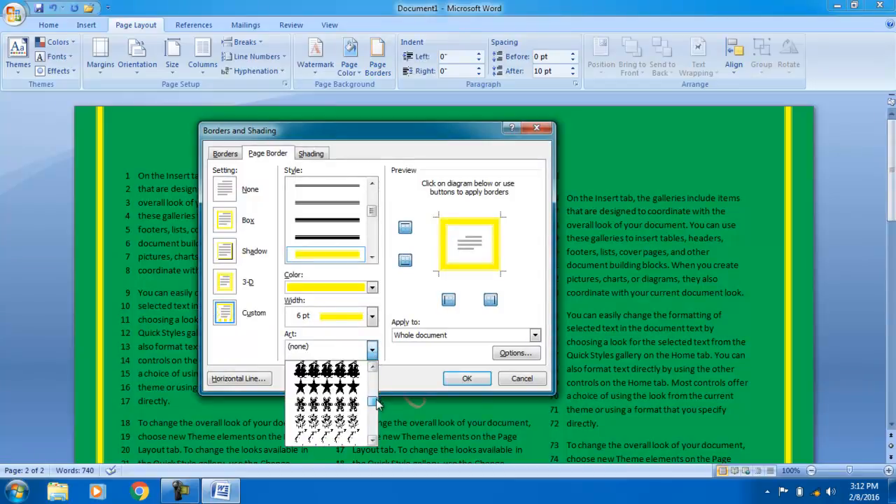
left_click(340, 390)
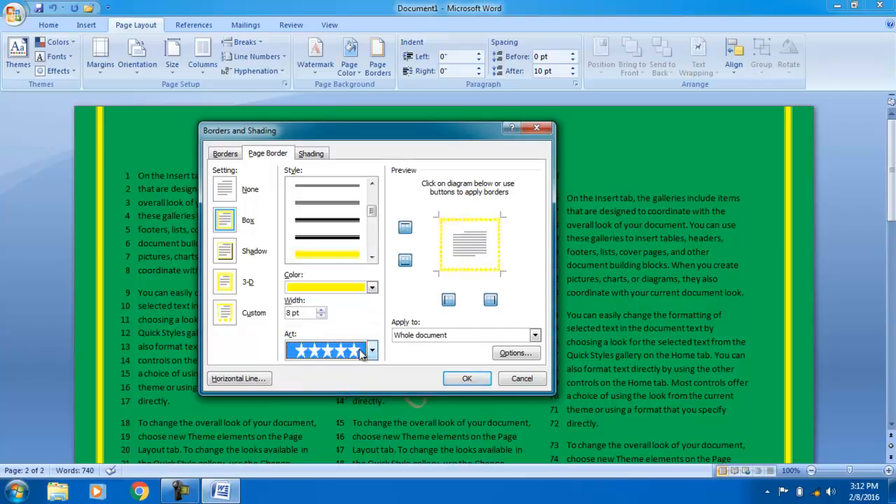
left_click(322, 310)
left_click(322, 310)
left_click(322, 310)
left_click(322, 310)
left_click(466, 376)
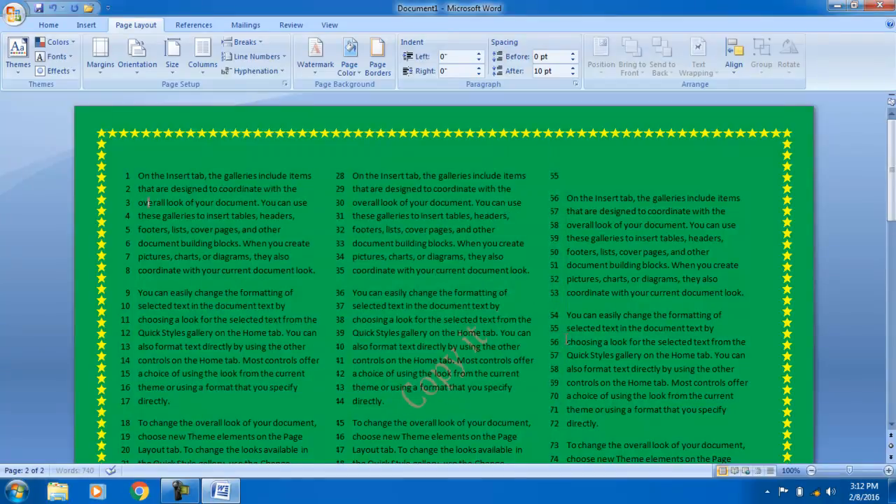
mouse_move(891, 168)
left_mouse_down()
mouse_move(891, 368)
mouse_move(891, 169)
left_mouse_up()
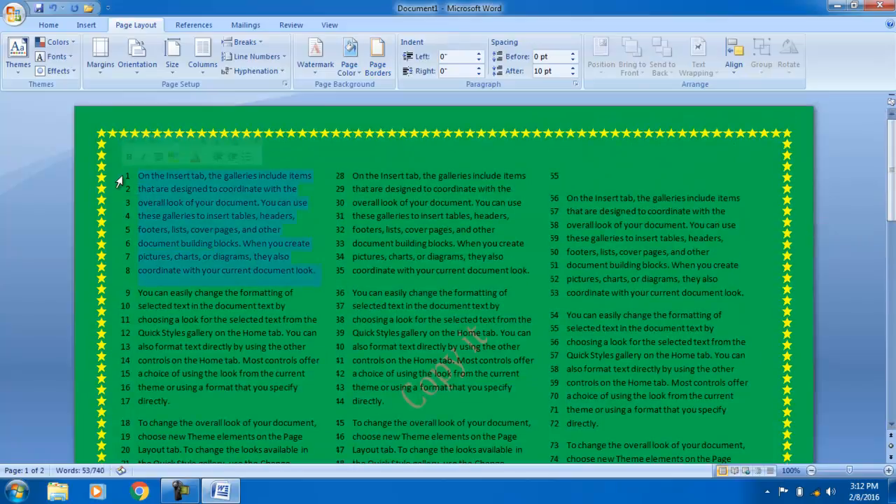
Add a ½ pt single-line box border around the selected first paragraph.
left_click(377, 63)
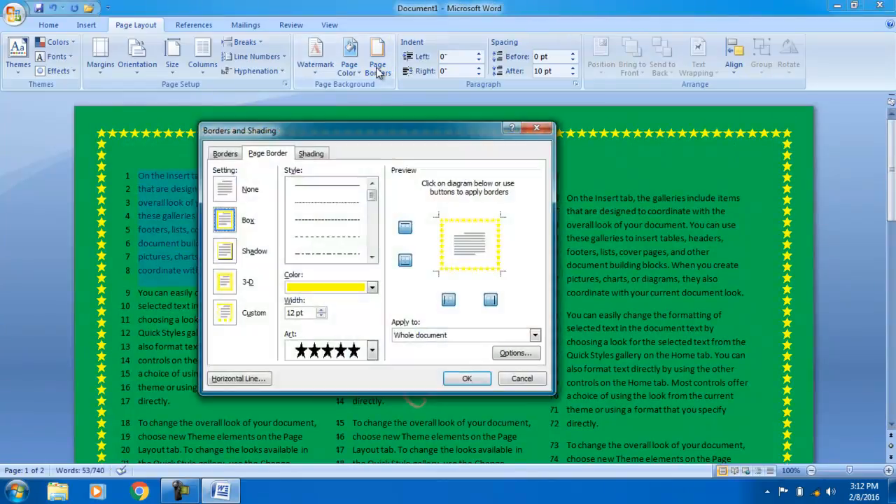
left_click(224, 155)
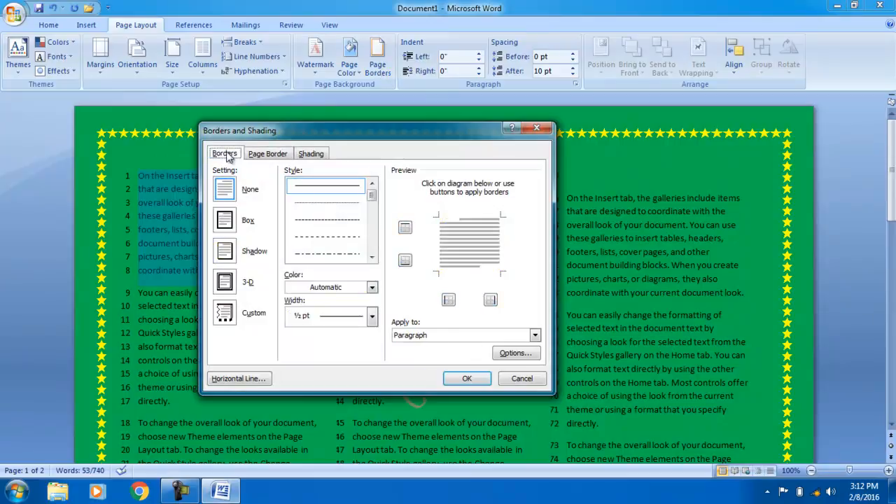
left_click(226, 222)
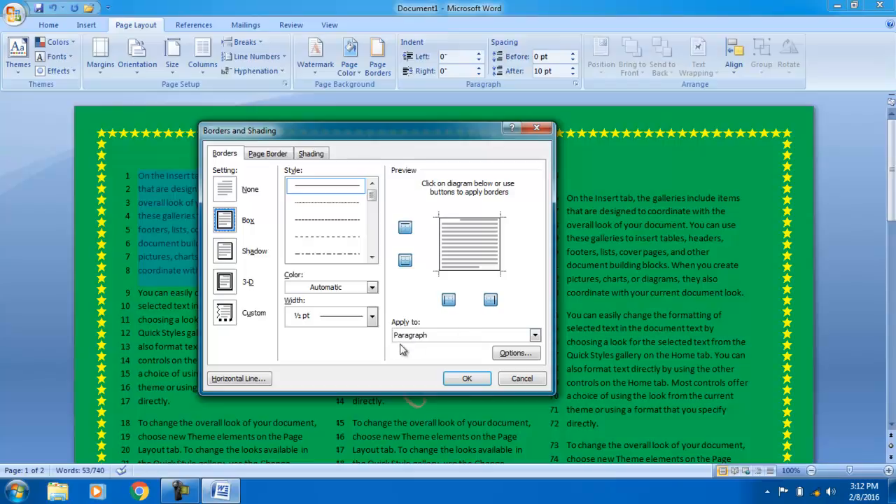
left_click(467, 378)
Add a box border in the yellow thin-thick-thin line style around the word "formatting" in the second paragraph.
left_click(244, 218)
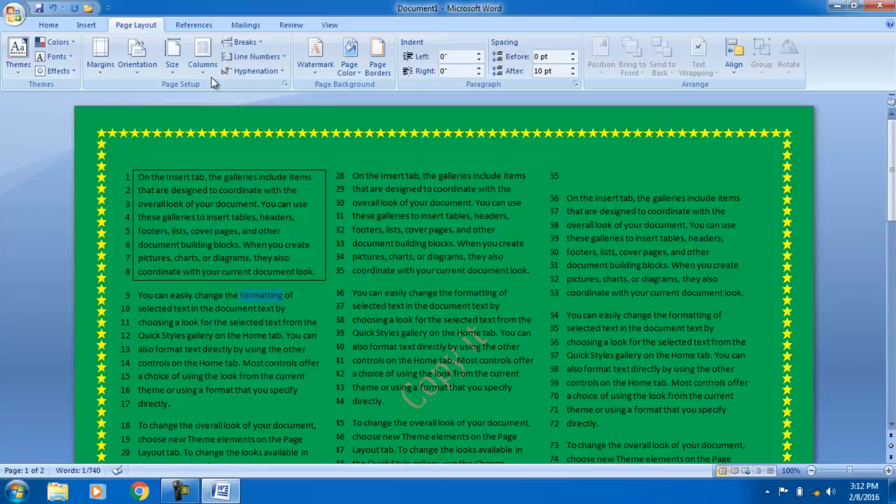
left_click(377, 59)
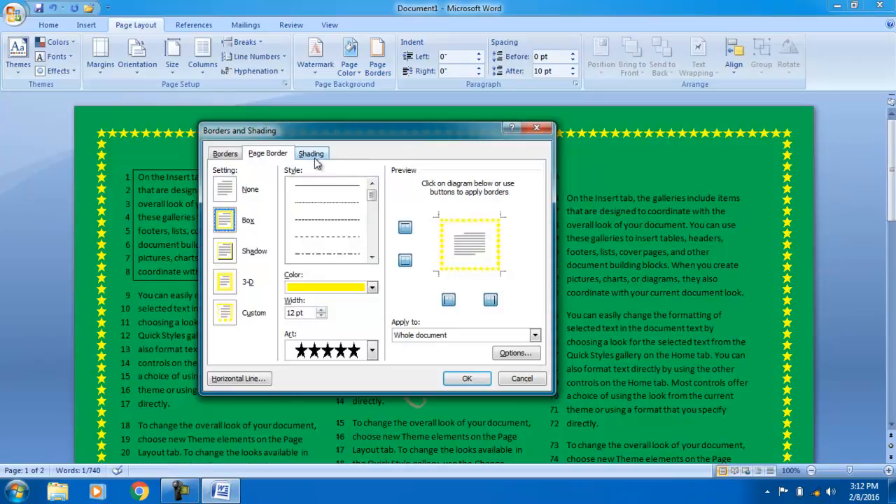
left_click(233, 156)
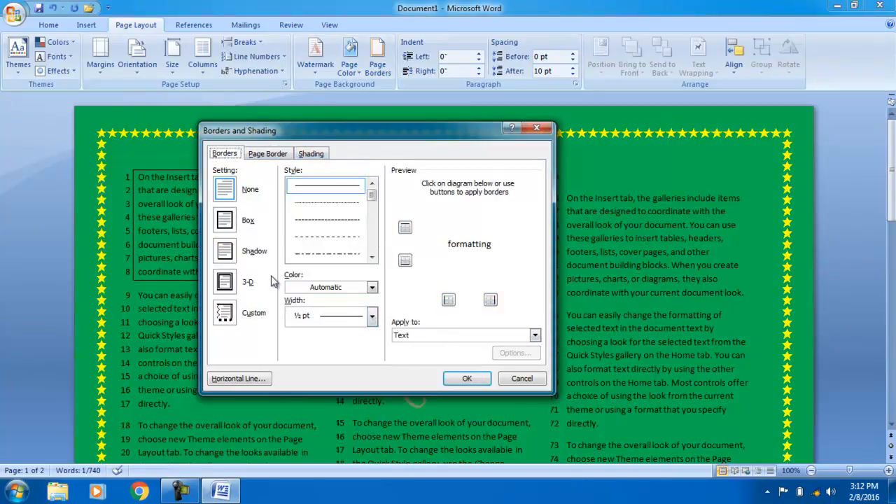
left_click(225, 225)
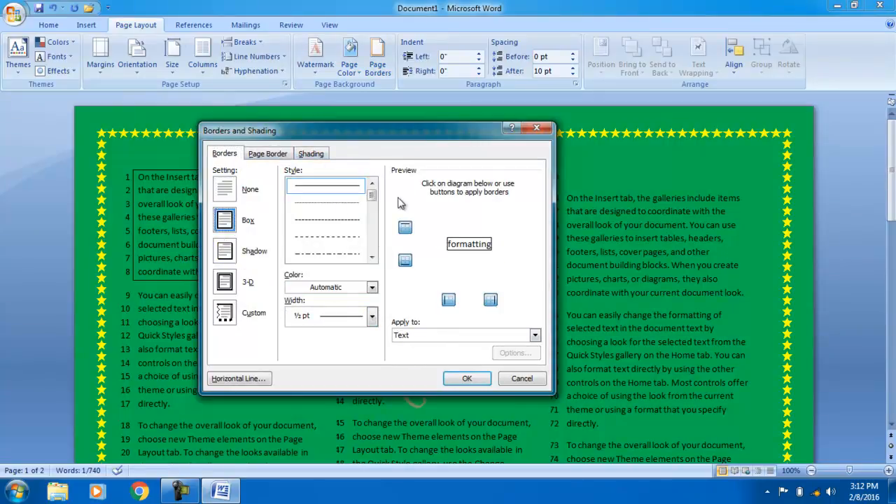
left_click_drag(374, 196, 373, 213)
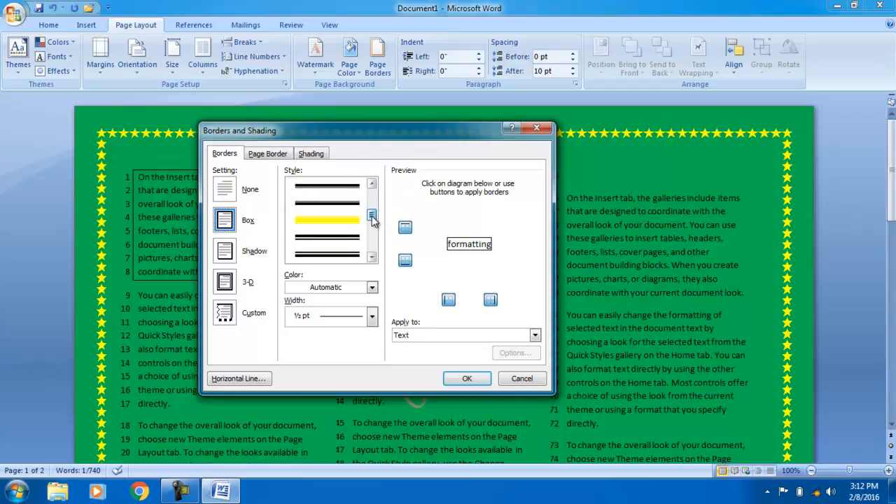
left_click(334, 221)
left_click(462, 381)
left_click(159, 341)
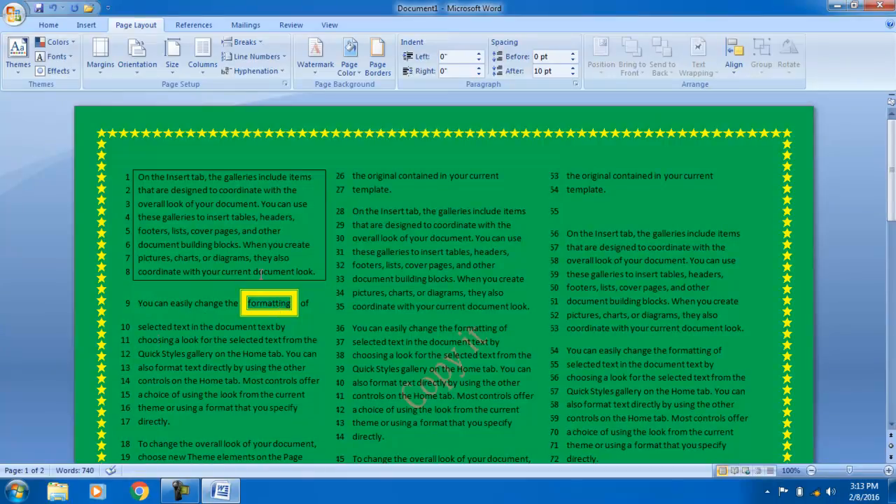
Remove the top and bottom sides of the star page border.
left_click(377, 61)
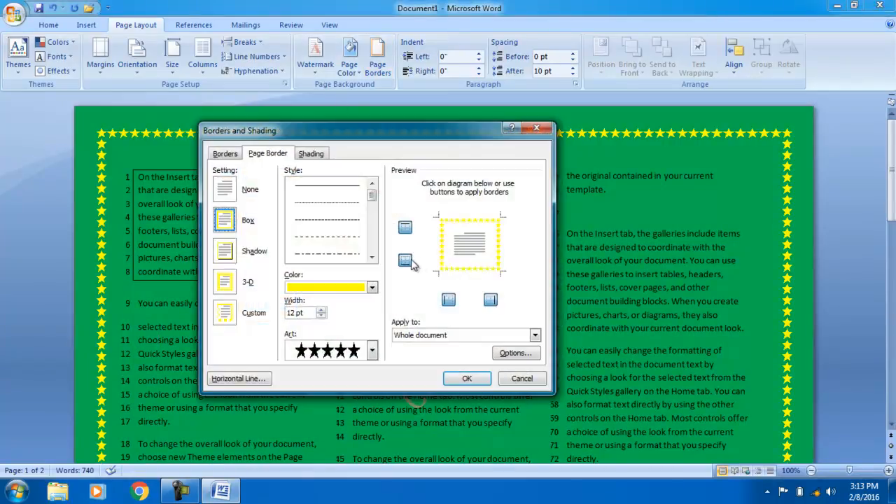
left_click(405, 260)
left_click(406, 227)
left_click(466, 378)
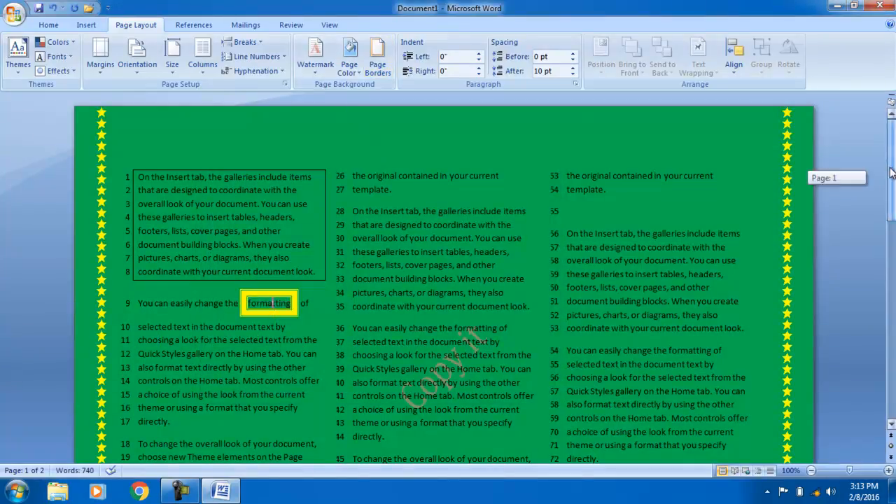
left_click(378, 56)
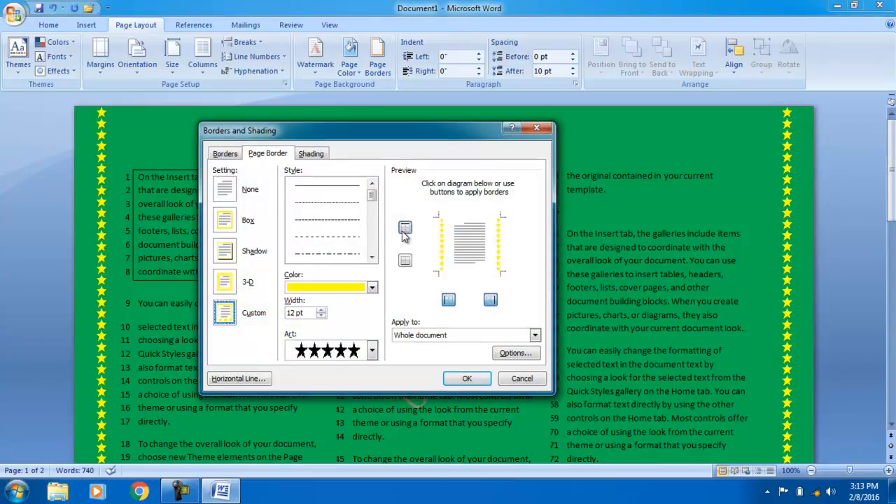
left_click(228, 153)
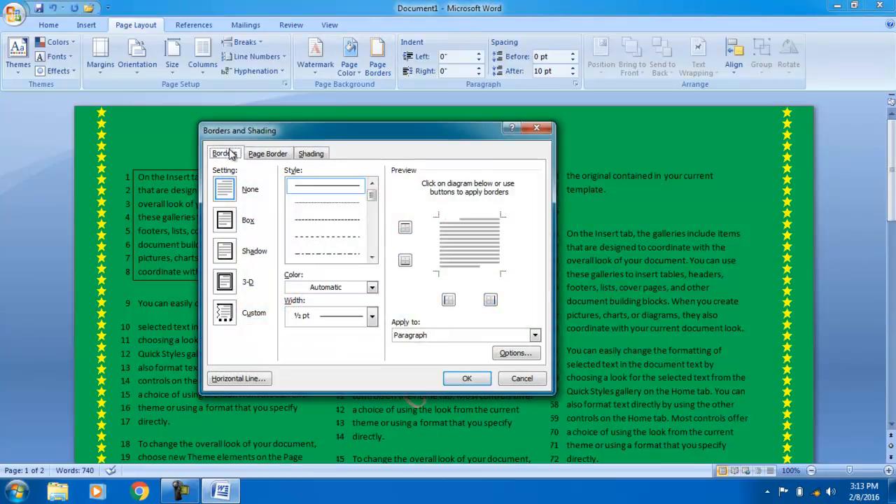
left_click(405, 260)
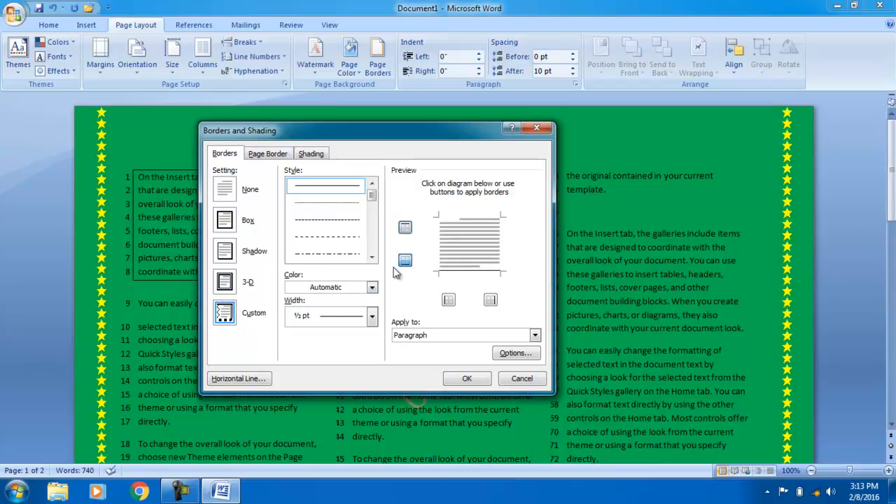
left_click(535, 335)
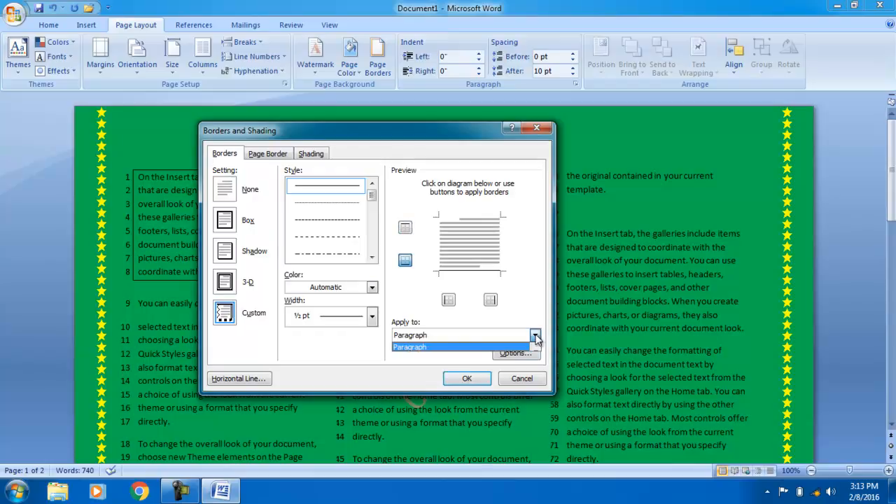
left_click(501, 348)
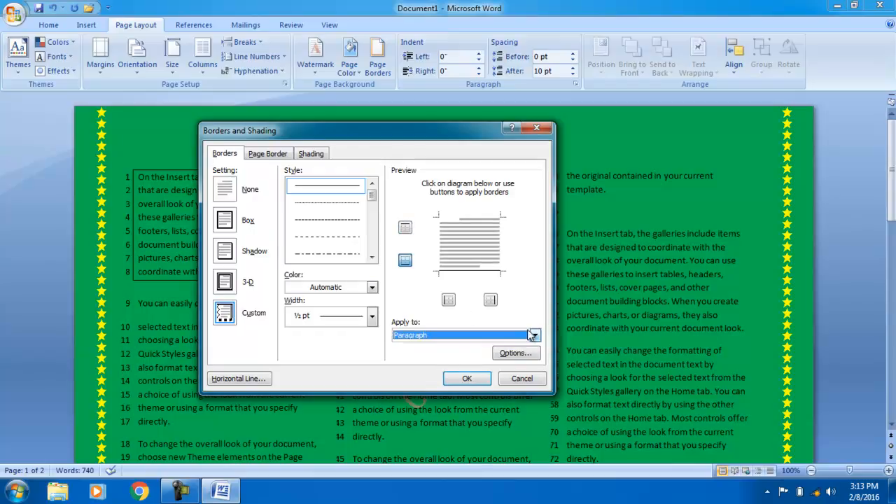
left_click(273, 153)
left_click(312, 155)
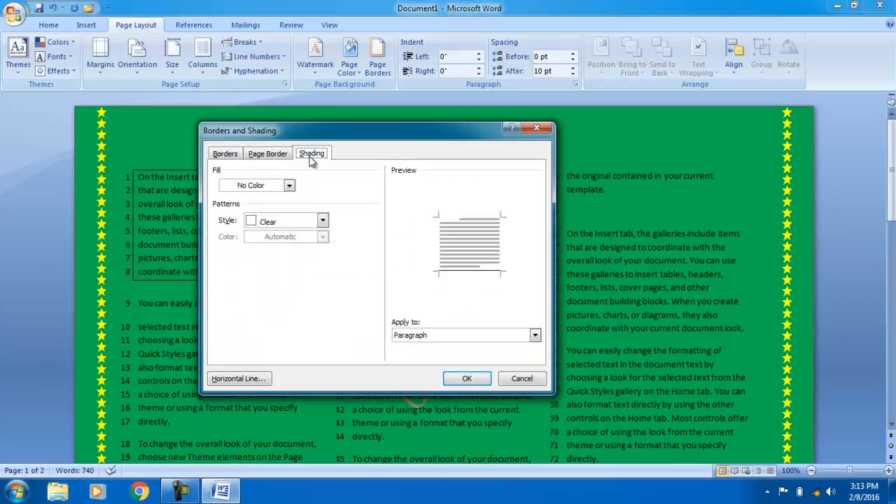
left_click(535, 335)
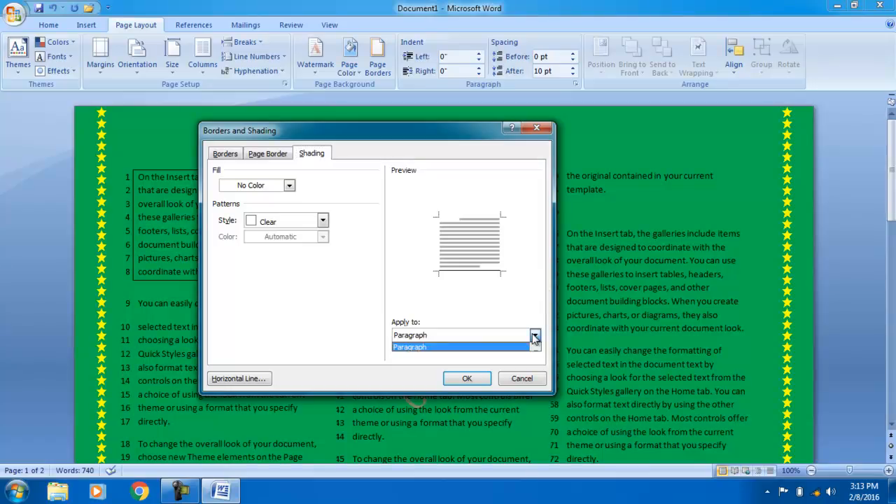
left_click(535, 336)
left_click(536, 127)
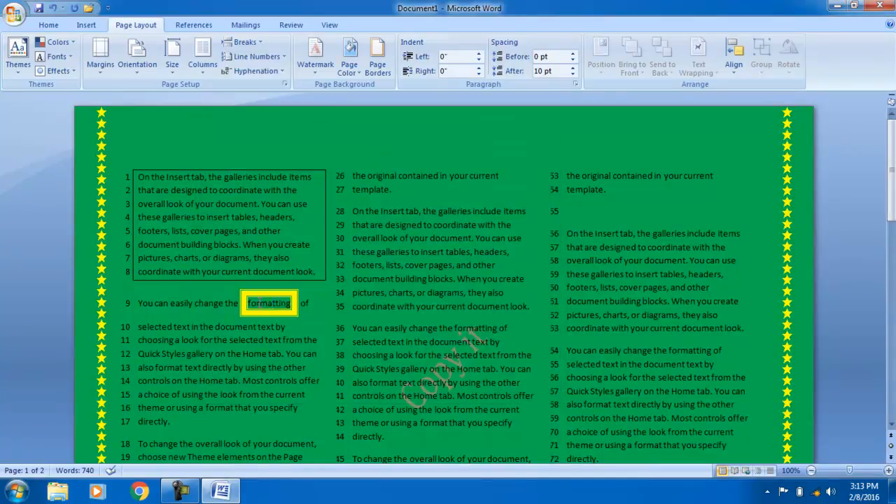
Try to remove individual sides of the yellow text border around the word "formatting", and discard the changes.
left_click_drag(290, 303, 247, 304)
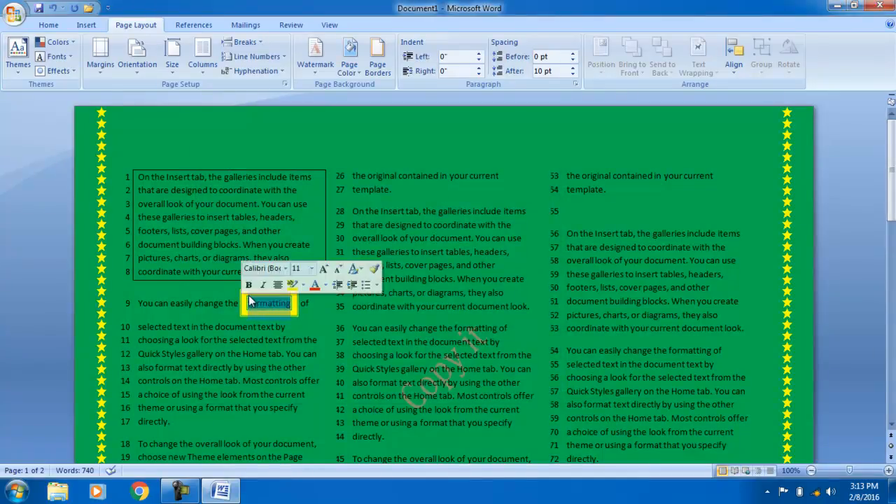
left_click(378, 56)
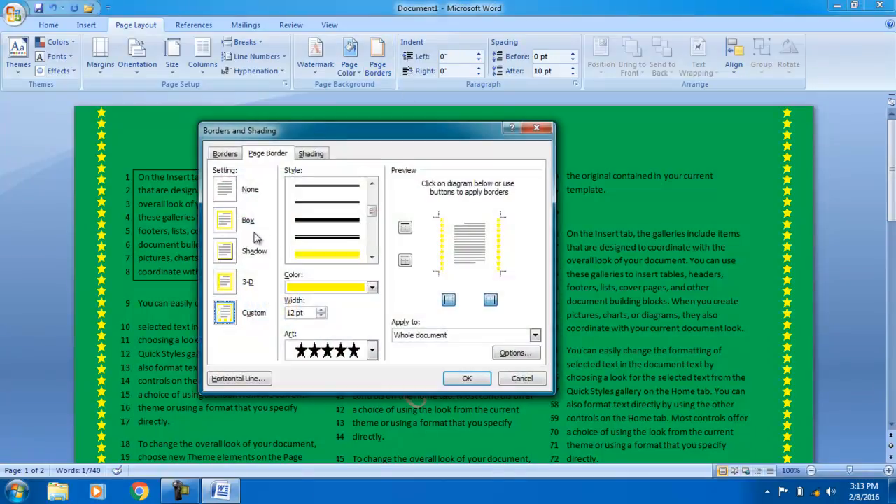
left_click(230, 157)
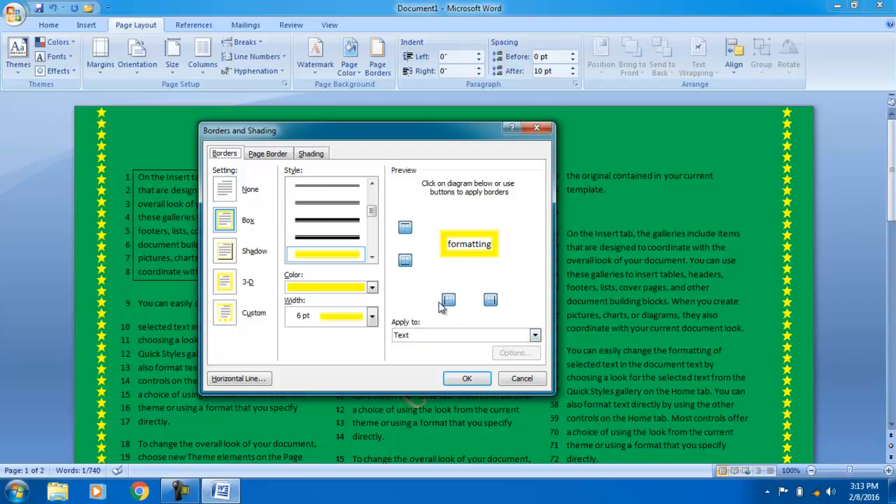
left_click(490, 301)
left_click(448, 306)
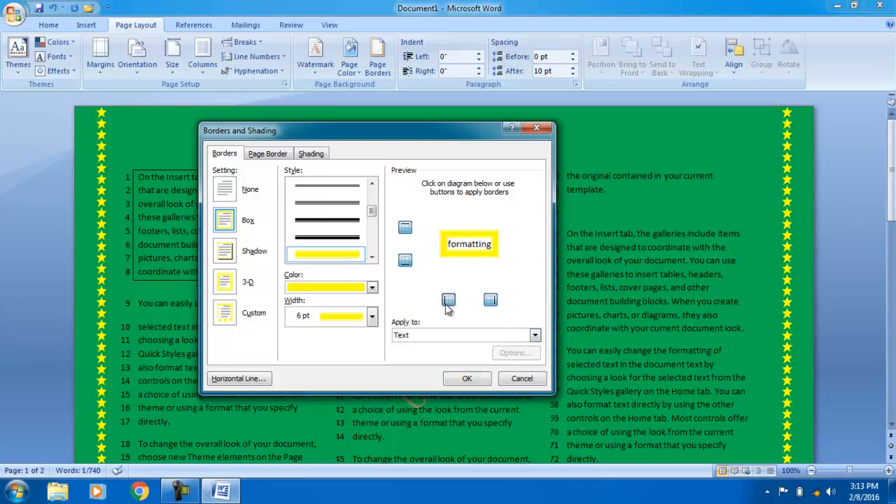
left_click(404, 228)
left_click(404, 261)
left_click(405, 228)
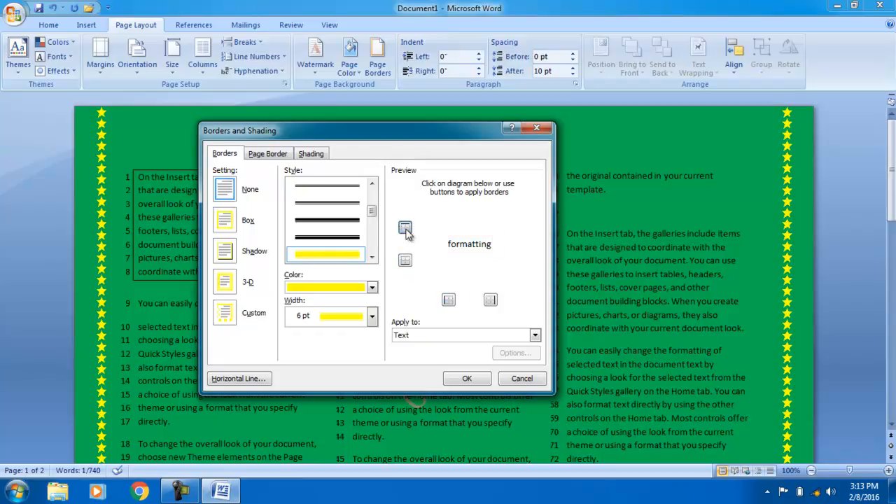
key("Escape")
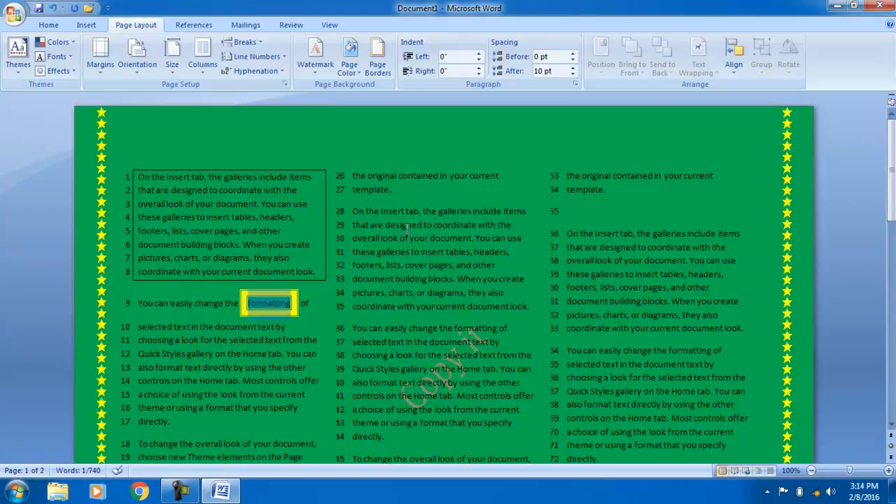